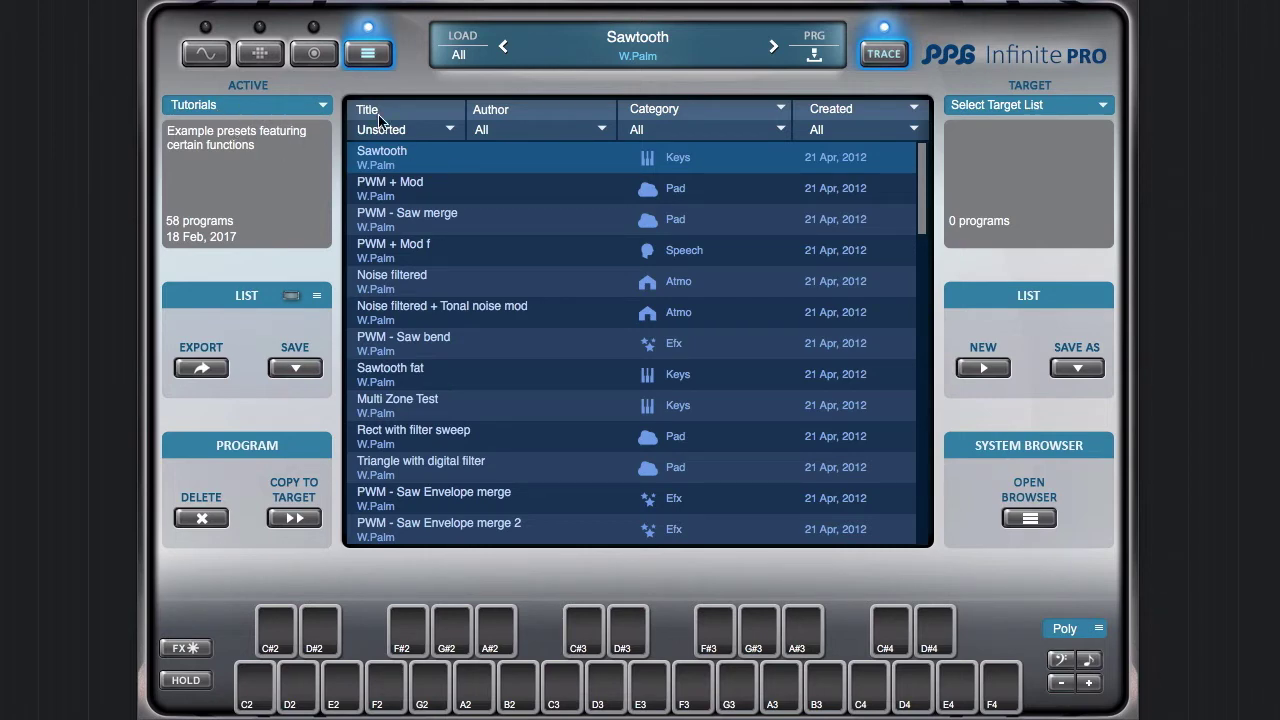
Step: Show the Morpher's sine-parameter page with the Sawtooth sweep 3D spectrum display
{"action": "left_click", "coordinate": [207, 53]}
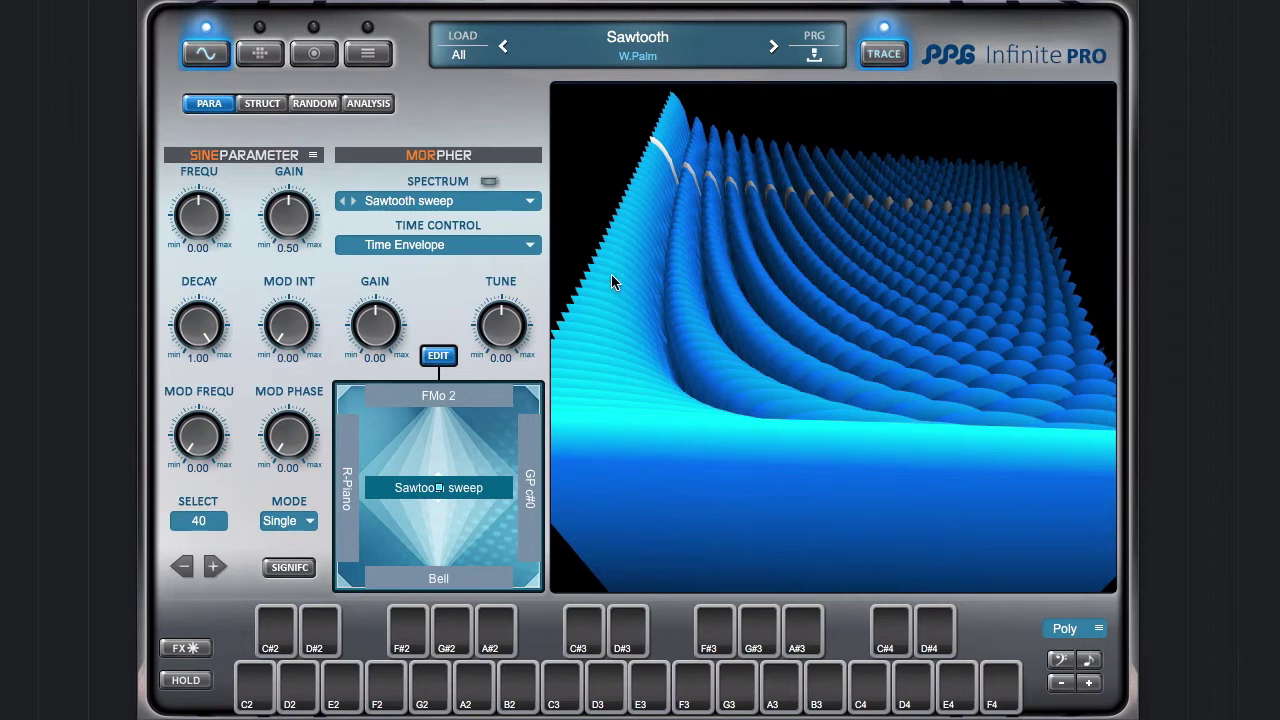
{"action": "left_click_drag", "start_coordinate": [654, 277], "coordinate": [994, 189]}
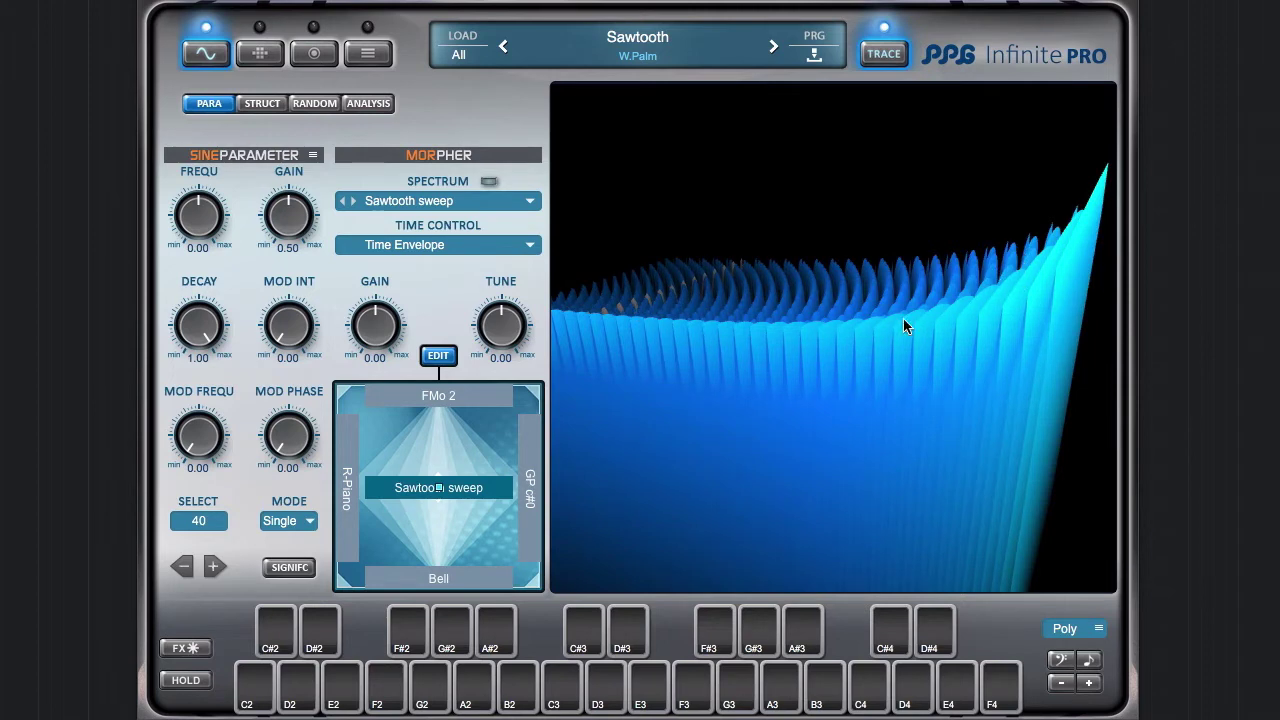
{"action": "left_click_drag", "start_coordinate": [994, 286], "coordinate": [653, 419]}
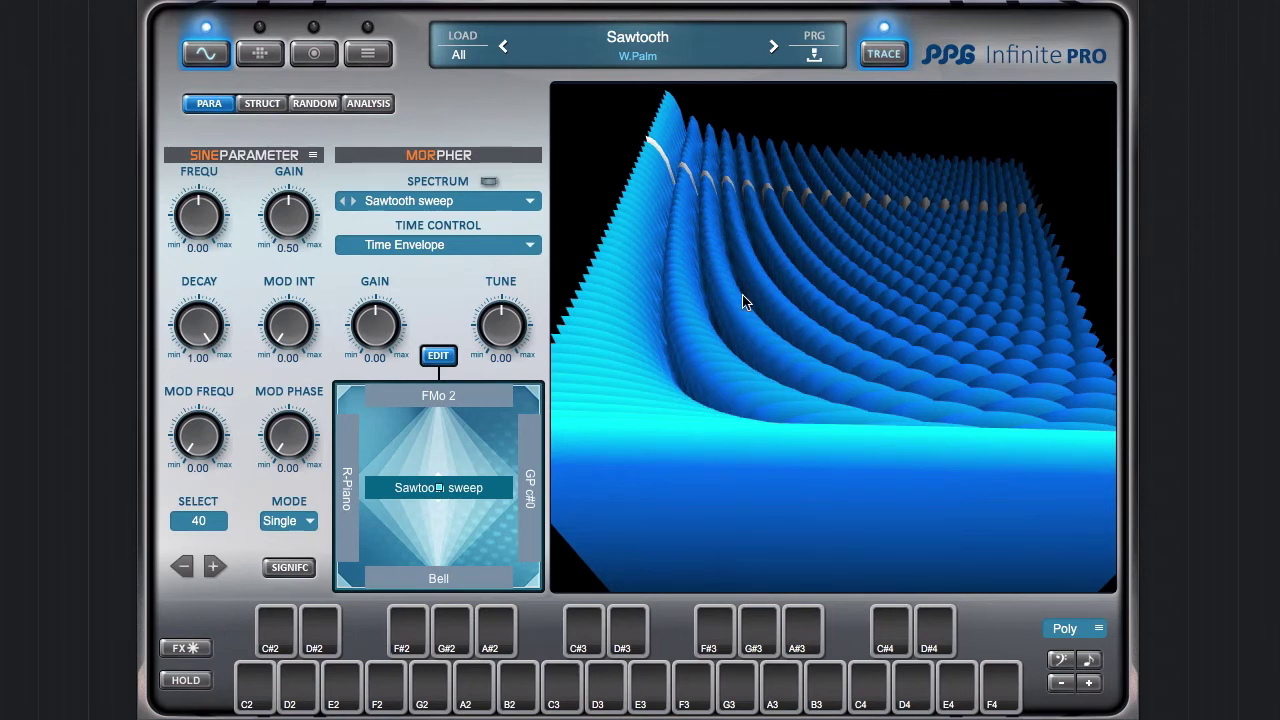
{"action": "left_click_drag", "start_coordinate": [743, 300], "coordinate": [781, 278]}
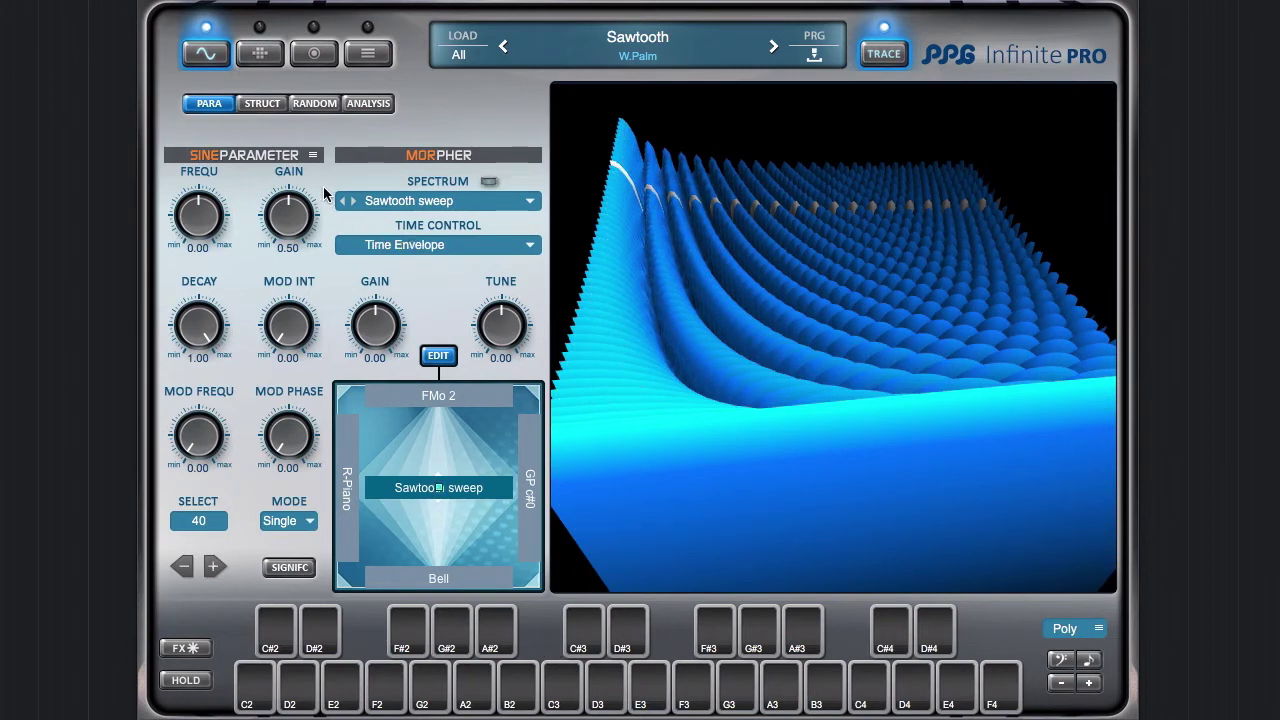
Step: In STRUCT view, raise the Morpher's Time Envelope point to Y 1.000
{"action": "left_click", "coordinate": [225, 112]}
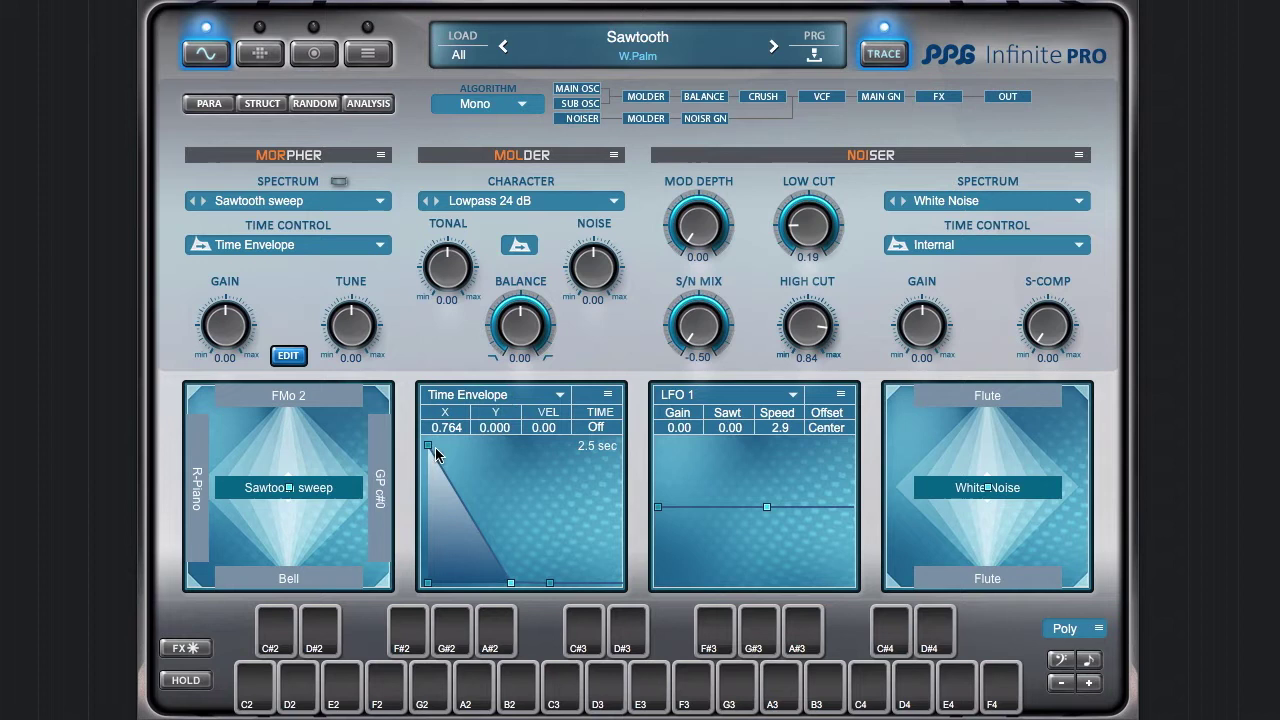
{"action": "left_click_drag", "start_coordinate": [513, 586], "coordinate": [492, 445]}
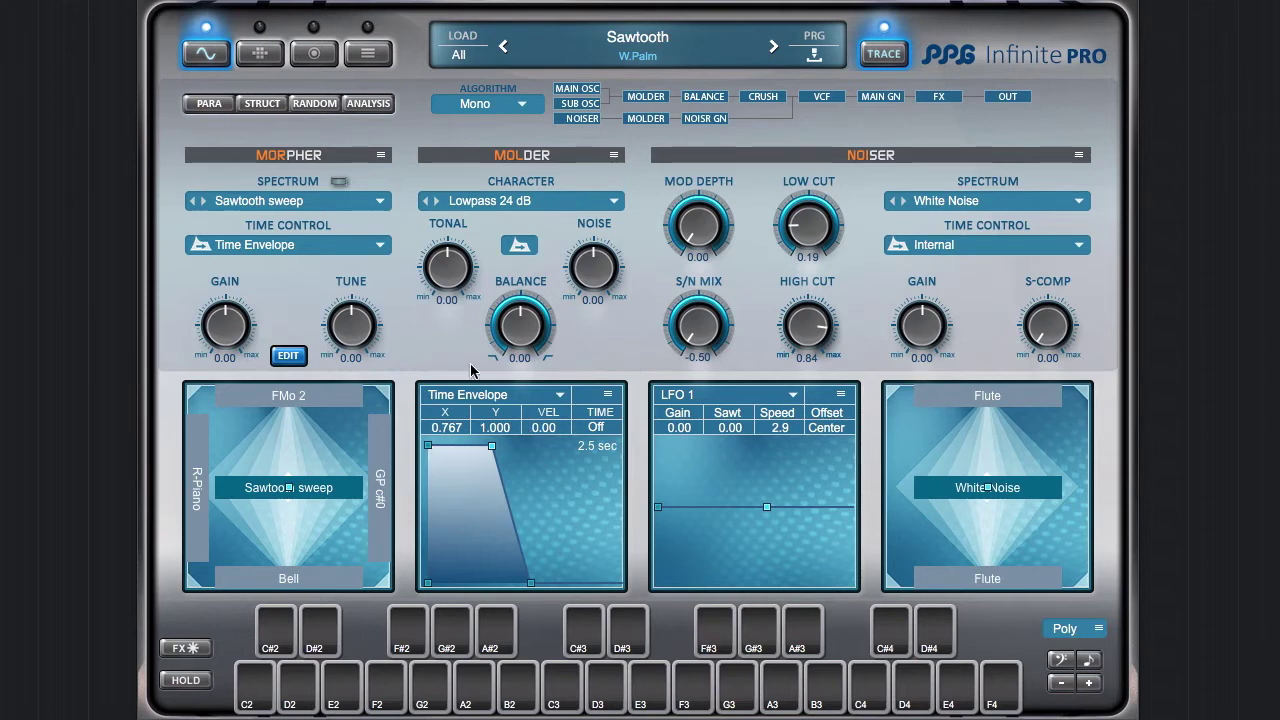
Step: Rotate the 3D display to inspect the held spectrum, then show the oscillator/matrix page
{"action": "left_click", "coordinate": [226, 105]}
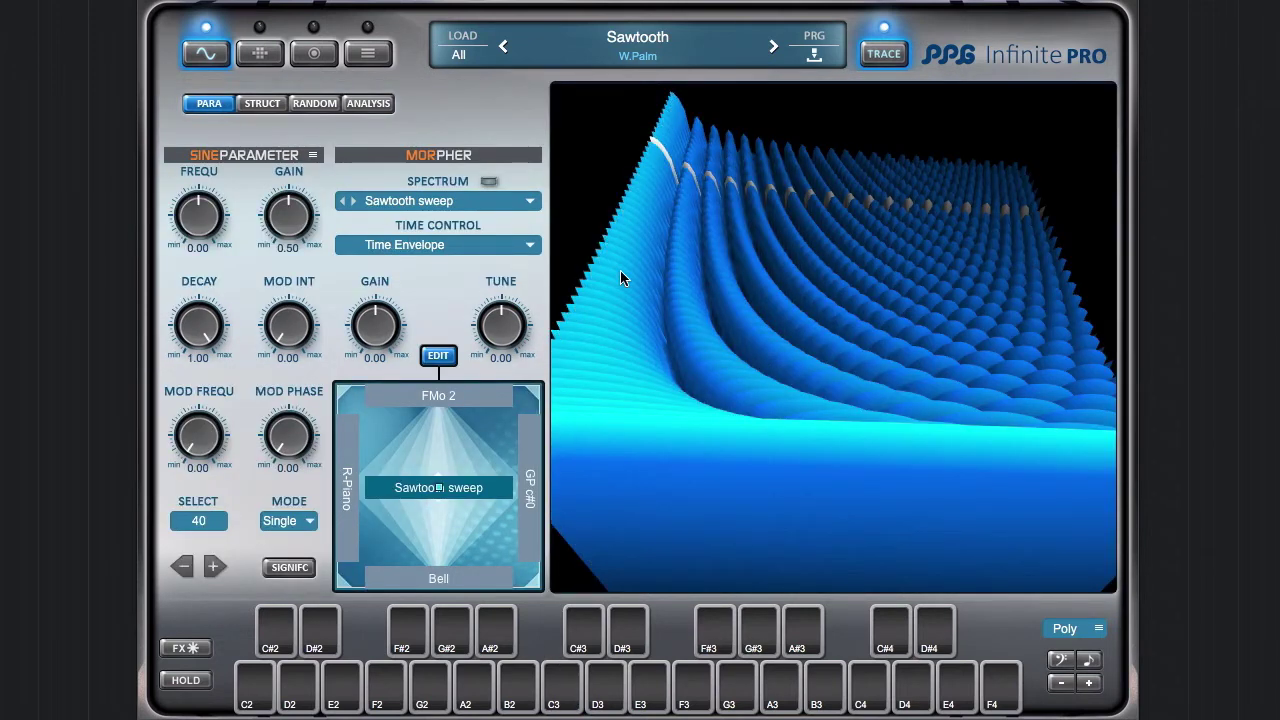
{"action": "left_click_drag", "start_coordinate": [628, 279], "coordinate": [770, 267]}
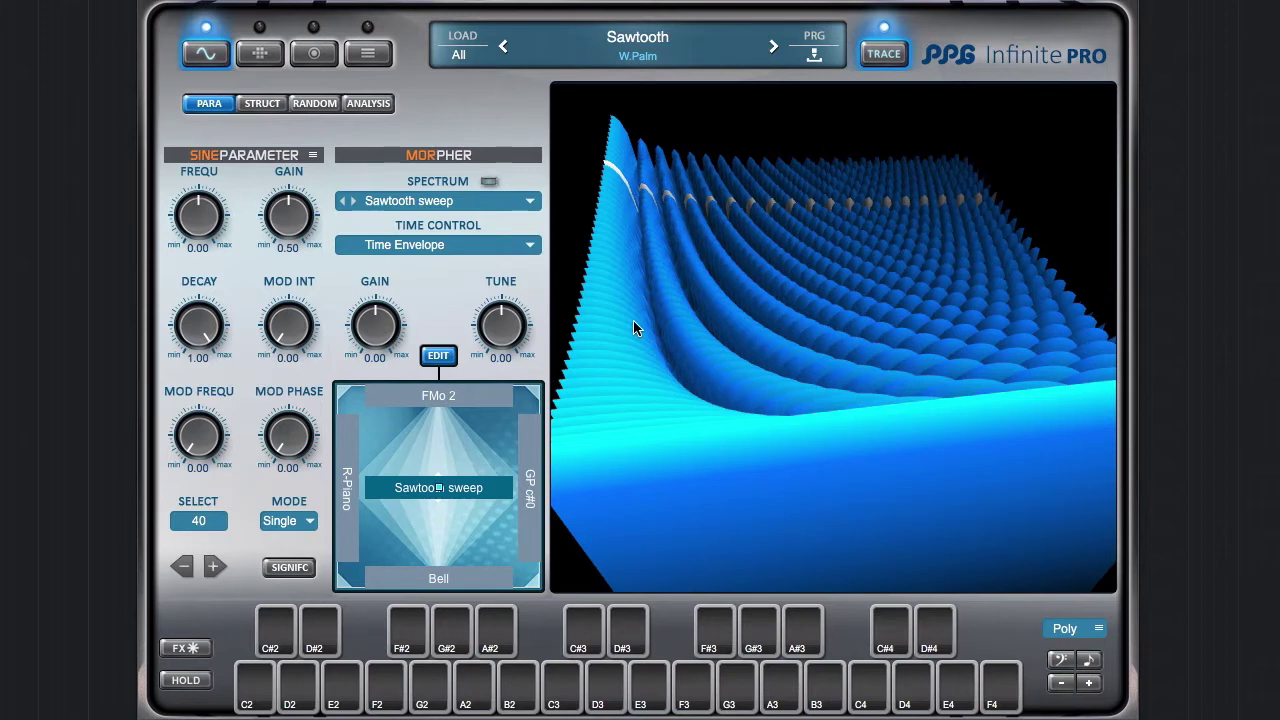
{"action": "left_click", "coordinate": [262, 54]}
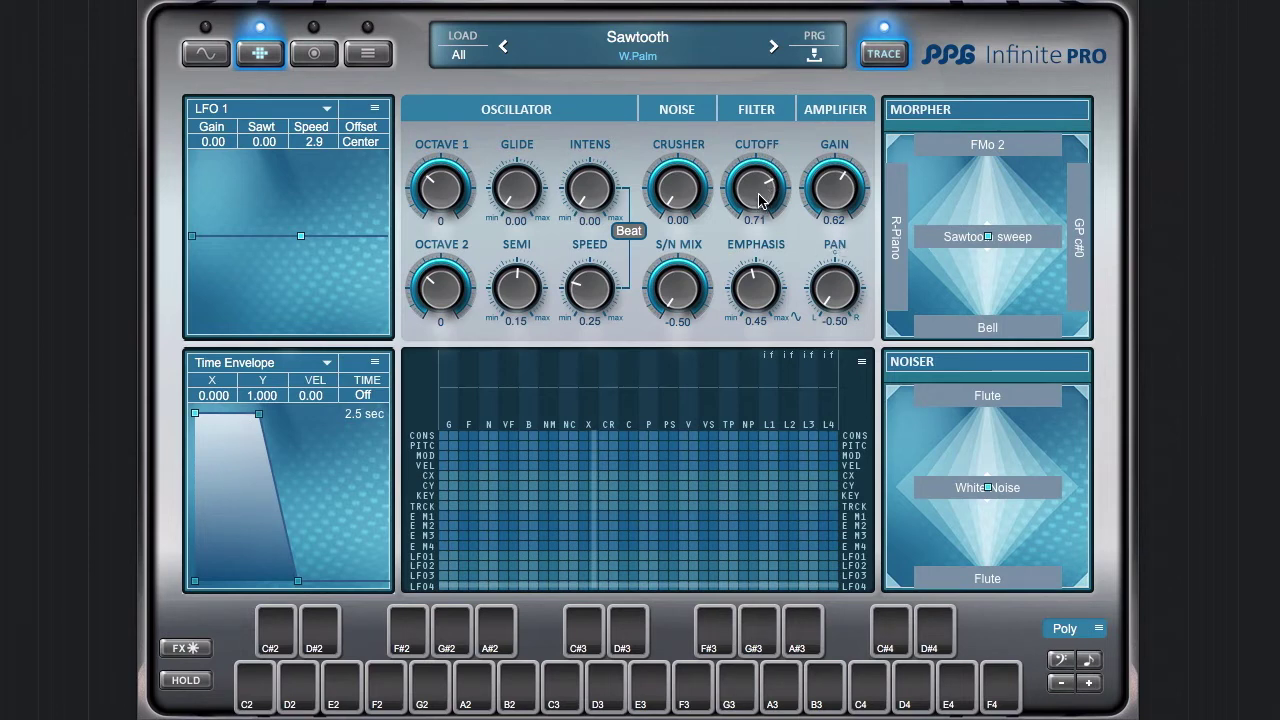
Step: Set the filter CUTOFF to 1.00 and EMPHASIS to 0.00
{"action": "left_click_drag", "start_coordinate": [760, 200], "coordinate": [758, 126]}
{"action": "left_click_drag", "start_coordinate": [784, 244], "coordinate": [766, 420]}
Step: Drag the morph pad marker onto the R-Piano edge and inspect its 3D spectrum
{"action": "left_click", "coordinate": [207, 57]}
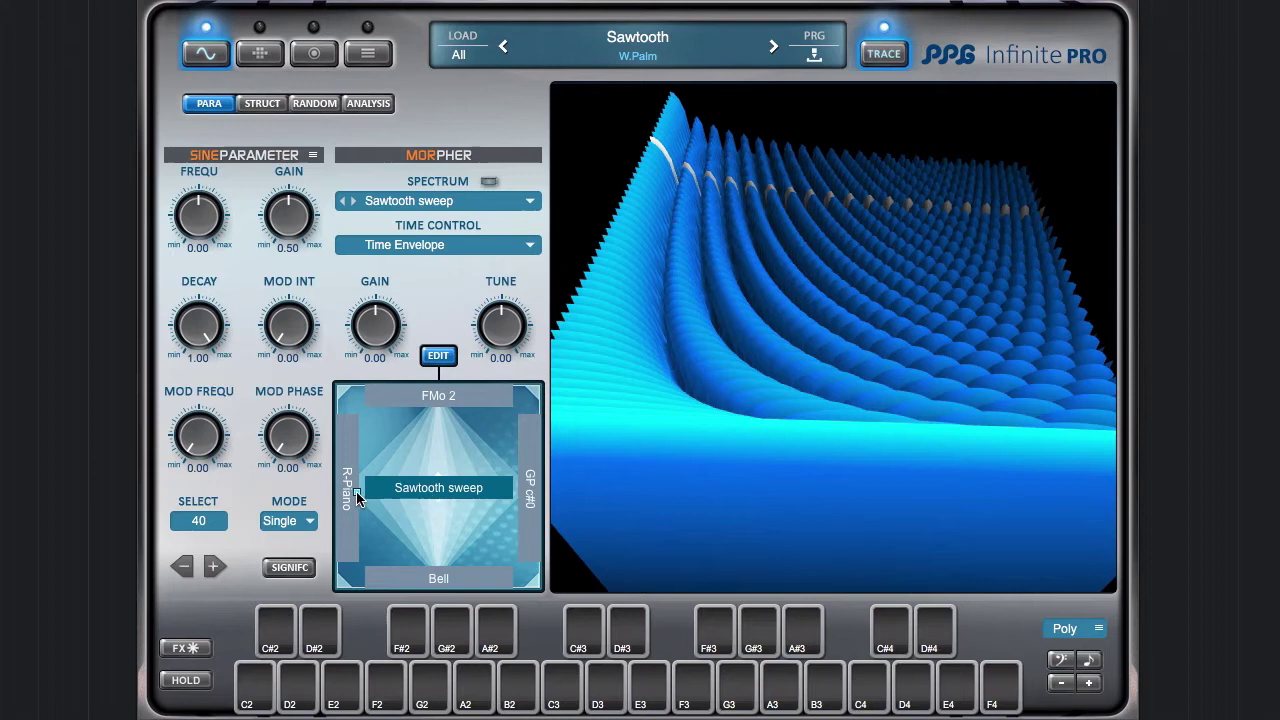
{"action": "left_click_drag", "start_coordinate": [358, 498], "coordinate": [340, 487]}
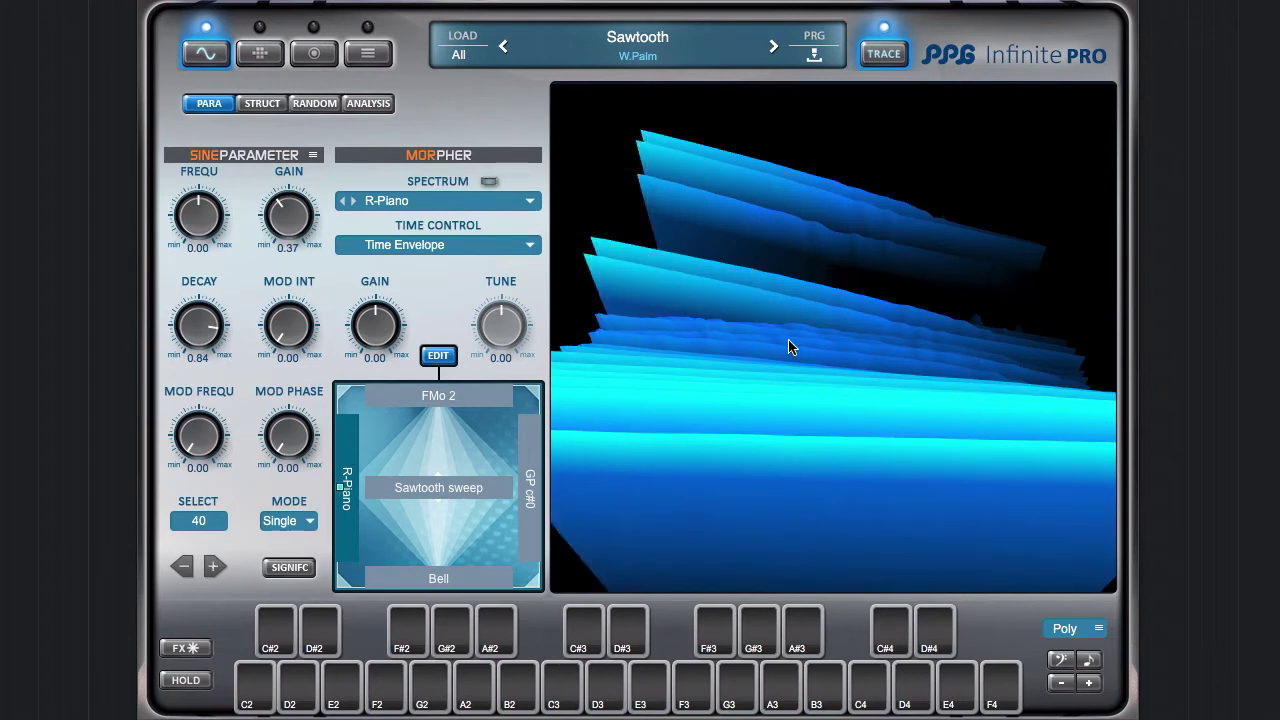
{"action": "left_click_drag", "start_coordinate": [899, 372], "coordinate": [917, 420]}
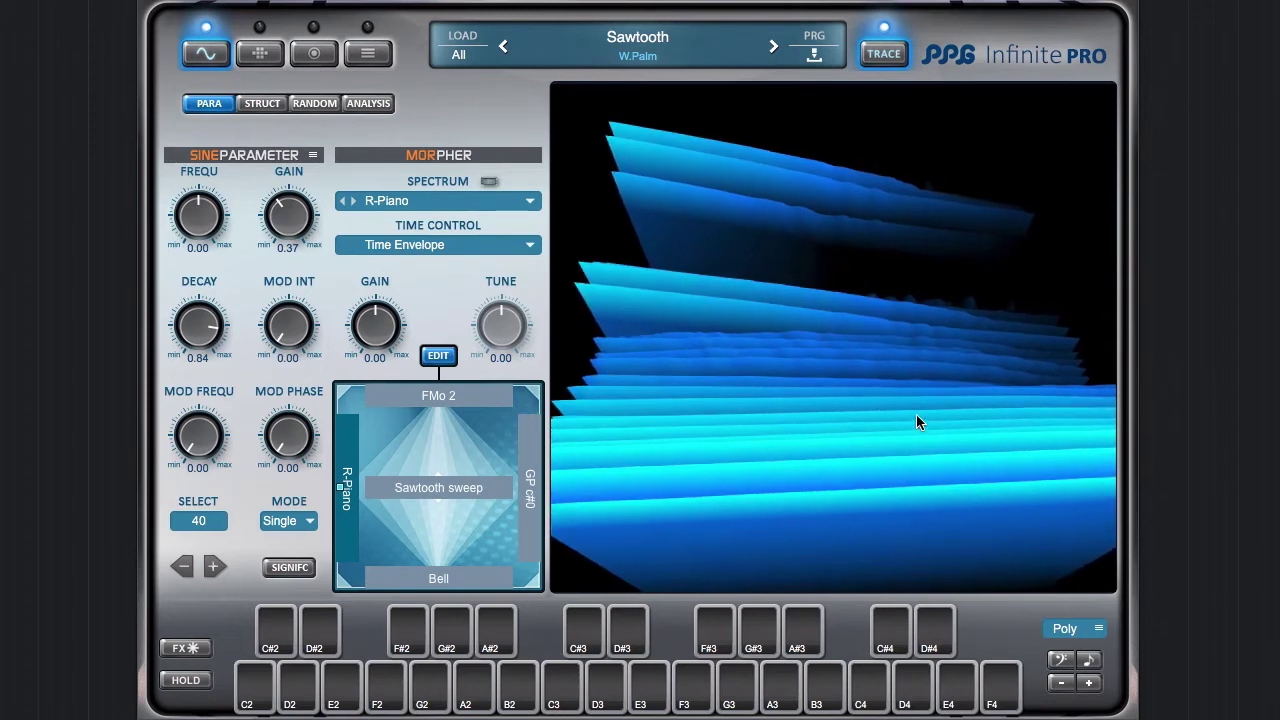
Step: Drag the Time Envelope point to X 0.817, Y 0.000 for a straight decay
{"action": "left_click", "coordinate": [267, 109]}
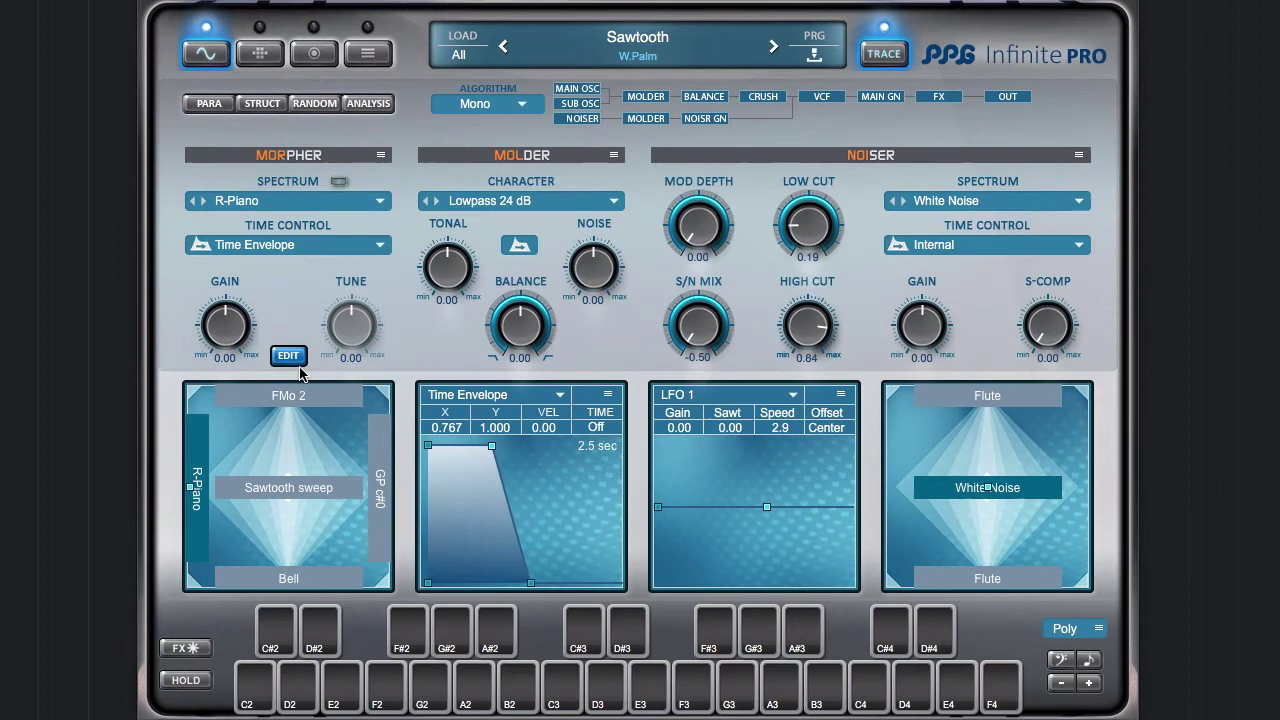
{"action": "left_click_drag", "start_coordinate": [491, 445], "coordinate": [528, 605]}
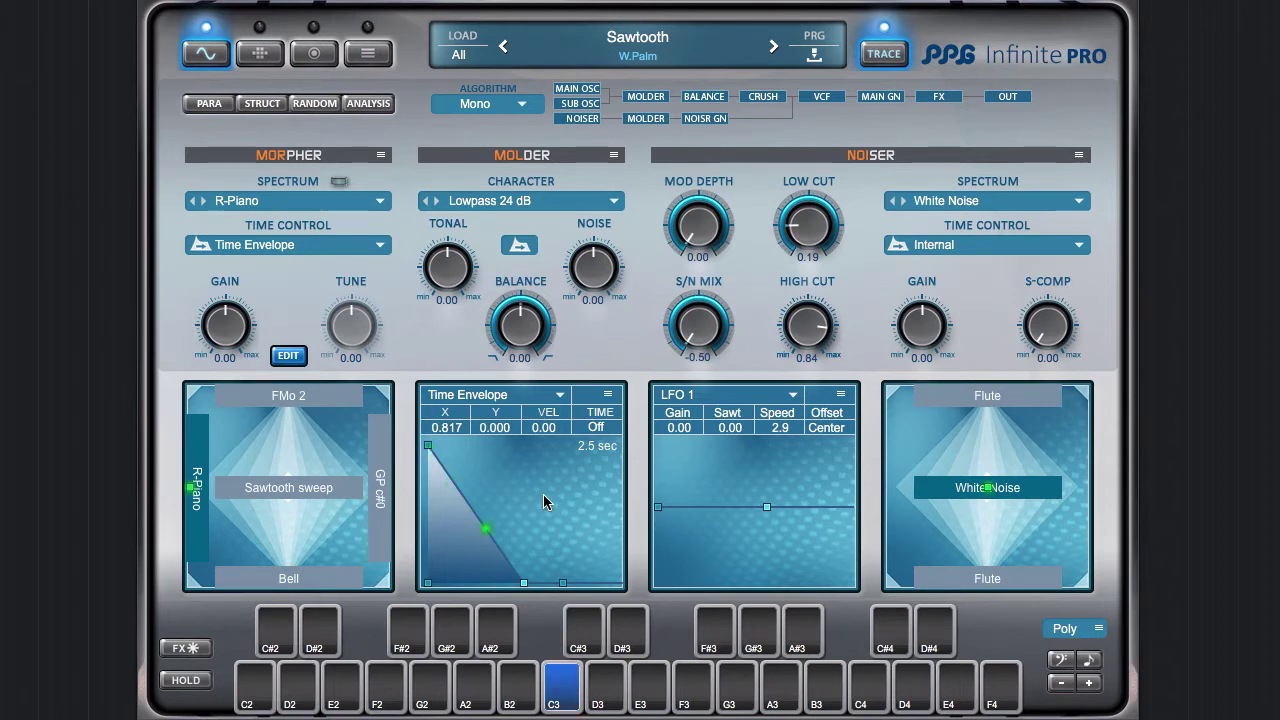
Step: Select overtone 21, raise its Gain to about 0.70 and set Decay to 0.82
{"action": "left_click", "coordinate": [196, 106]}
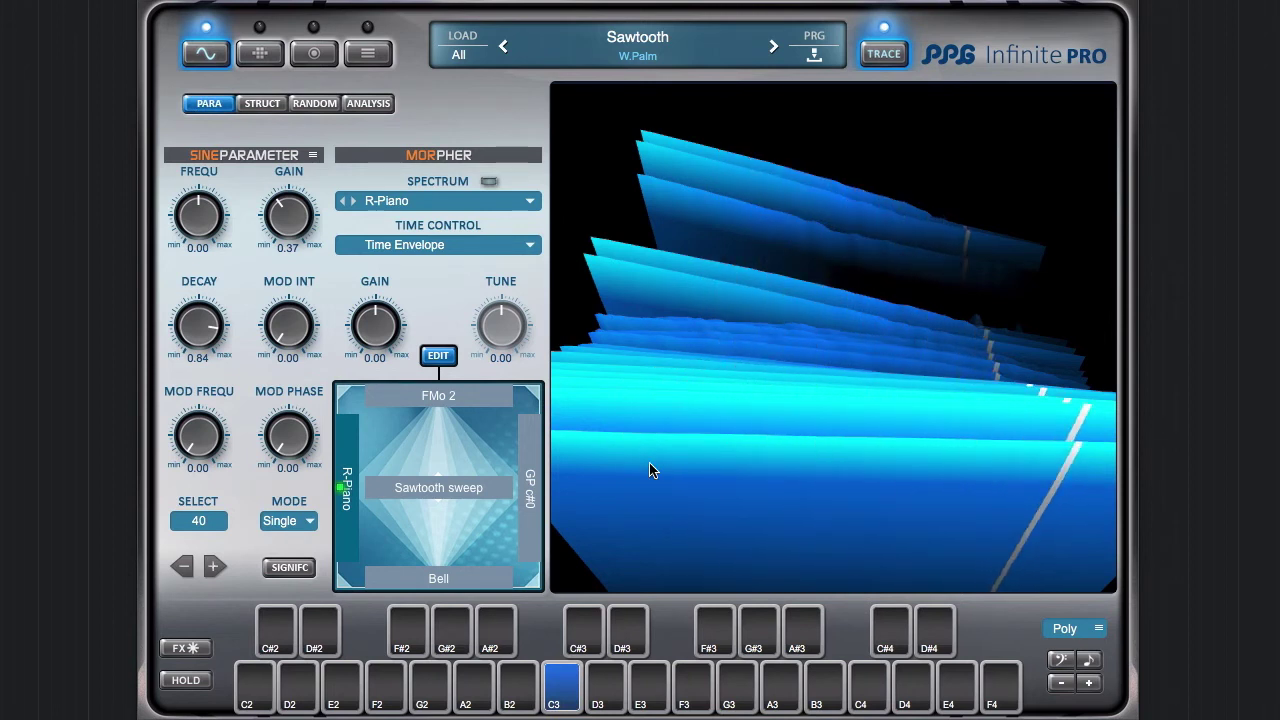
{"action": "left_click_drag", "start_coordinate": [651, 470], "coordinate": [676, 432]}
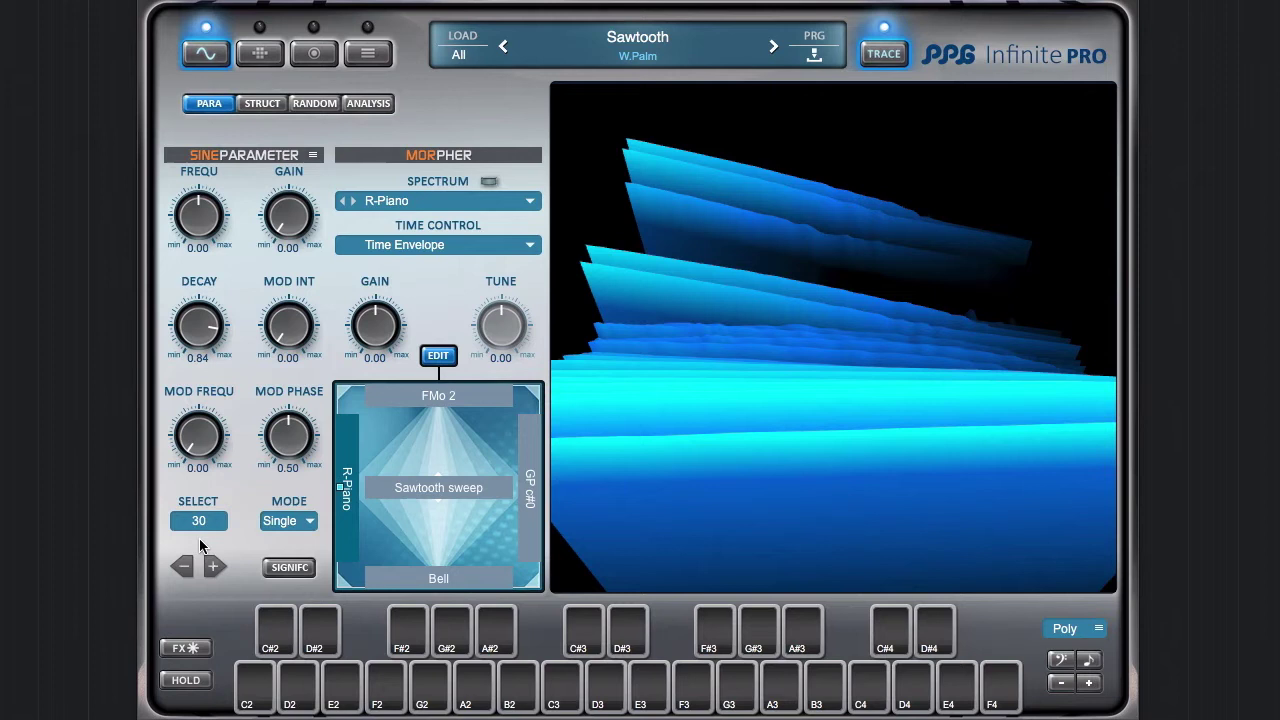
{"action": "left_click_drag", "start_coordinate": [199, 528], "coordinate": [199, 566]}
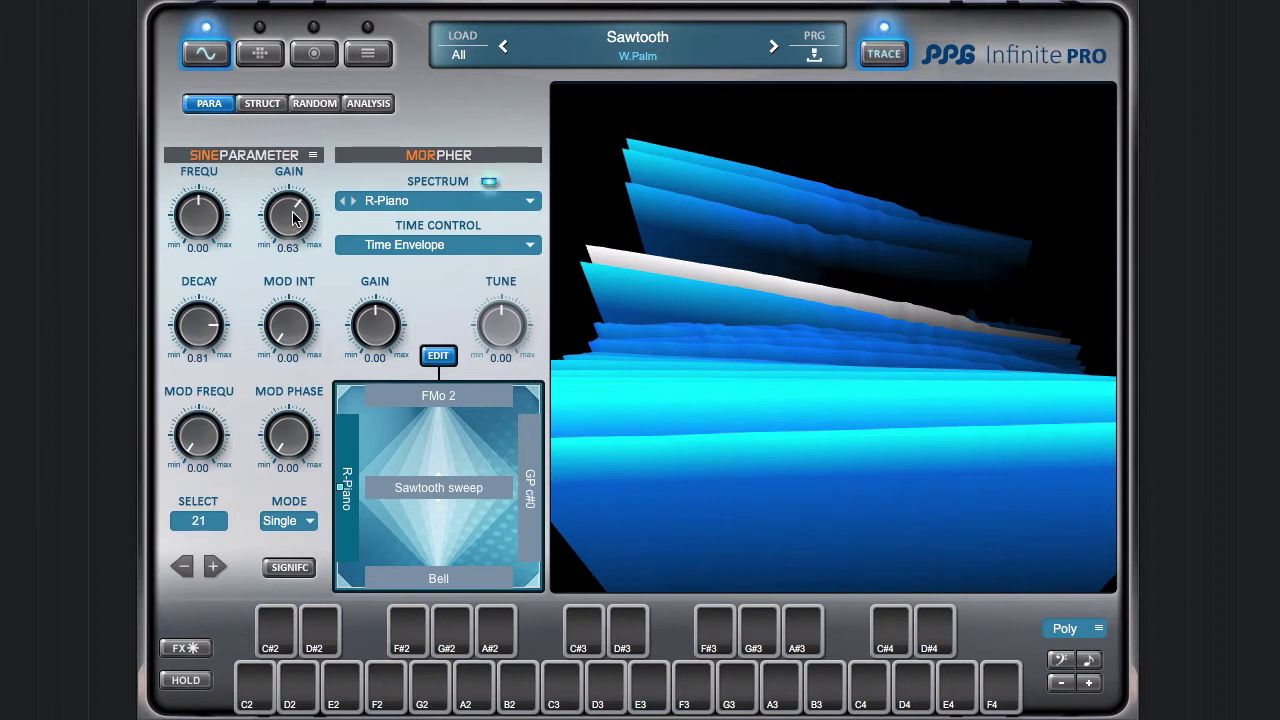
{"action": "mouse_move", "coordinate": [292, 222]}
{"action": "left_mouse_down"}
{"action": "mouse_move", "coordinate": [297, 172]}
{"action": "mouse_move", "coordinate": [294, 210]}
{"action": "left_mouse_up"}
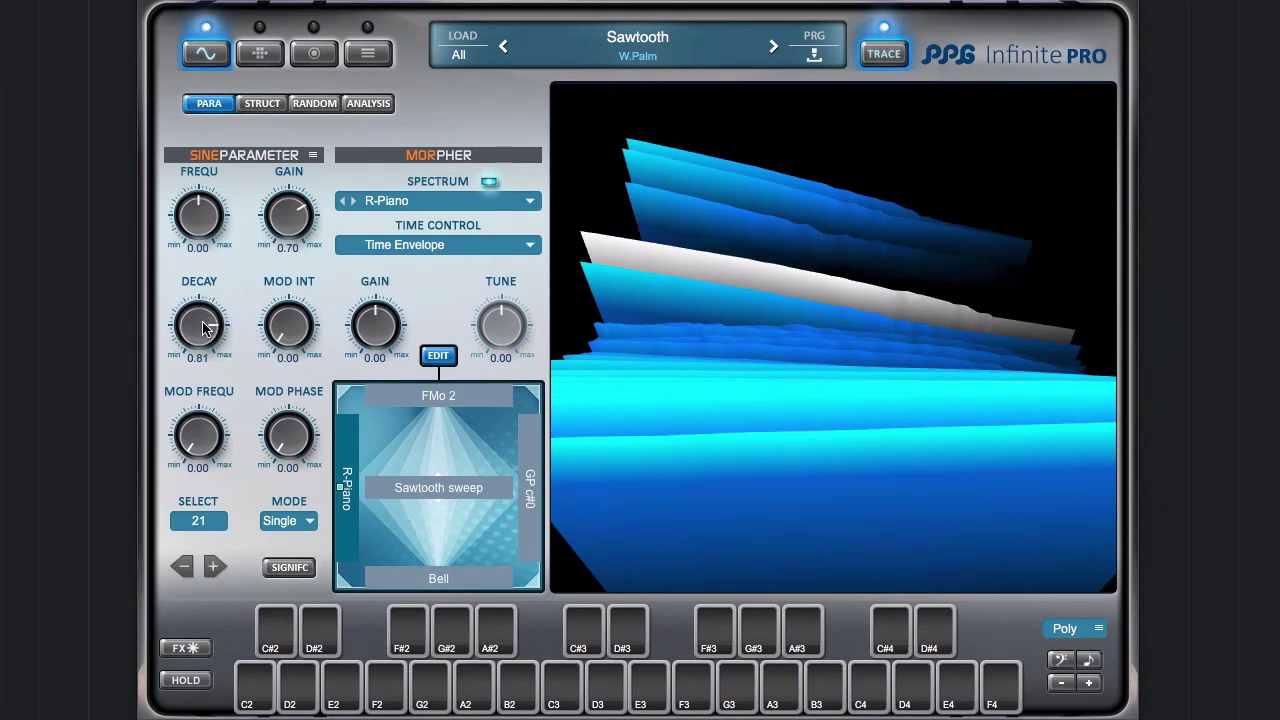
{"action": "left_click_drag", "start_coordinate": [203, 328], "coordinate": [203, 285]}
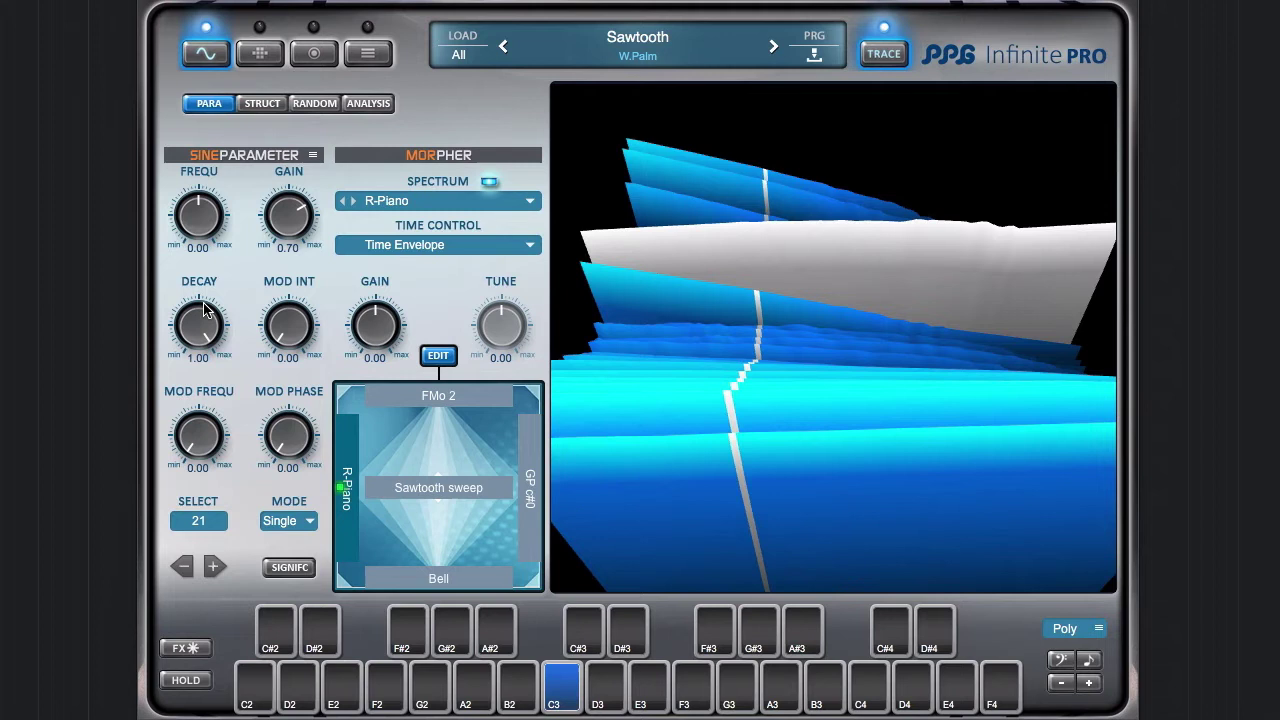
{"action": "left_click_drag", "start_coordinate": [205, 311], "coordinate": [199, 383]}
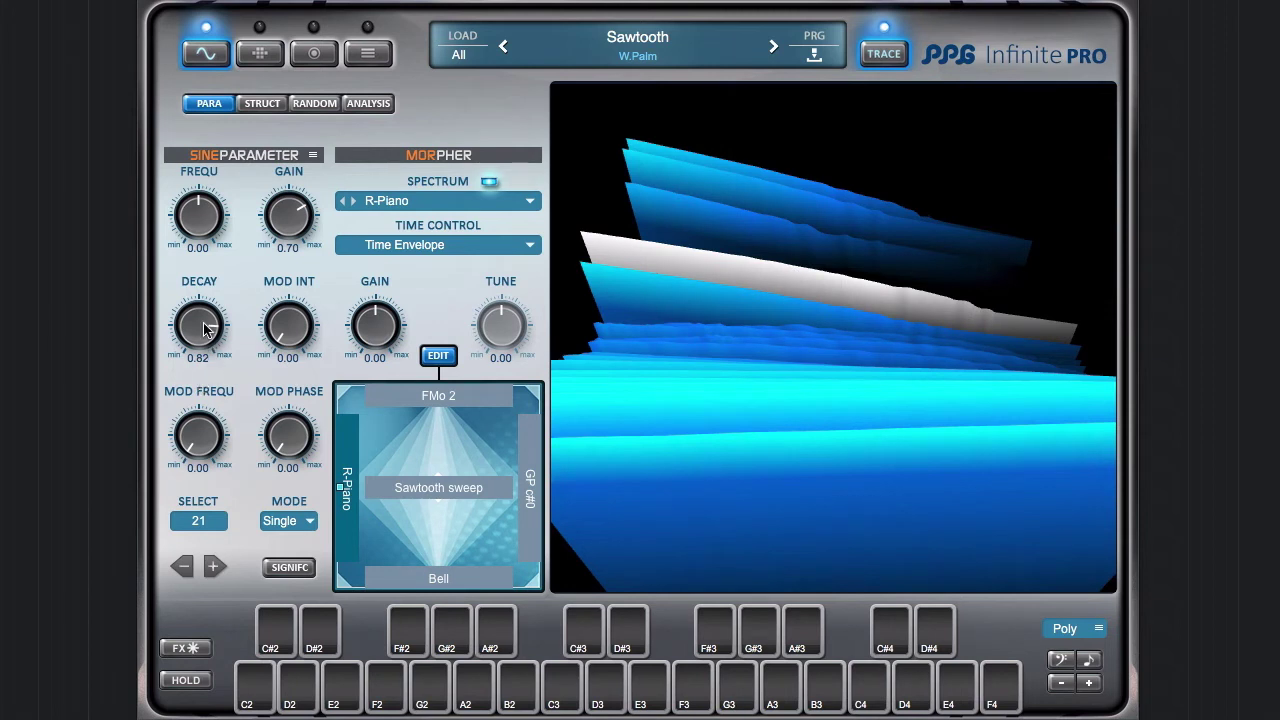
Step: Step through neighbouring overtones, then settle on overtone 19 at Gain 0.57, Decay 0.84
{"action": "left_click", "coordinate": [211, 568]}
{"action": "left_click", "coordinate": [211, 568]}
{"action": "left_click", "coordinate": [211, 568]}
{"action": "left_click", "coordinate": [211, 568]}
{"action": "left_click", "coordinate": [211, 568]}
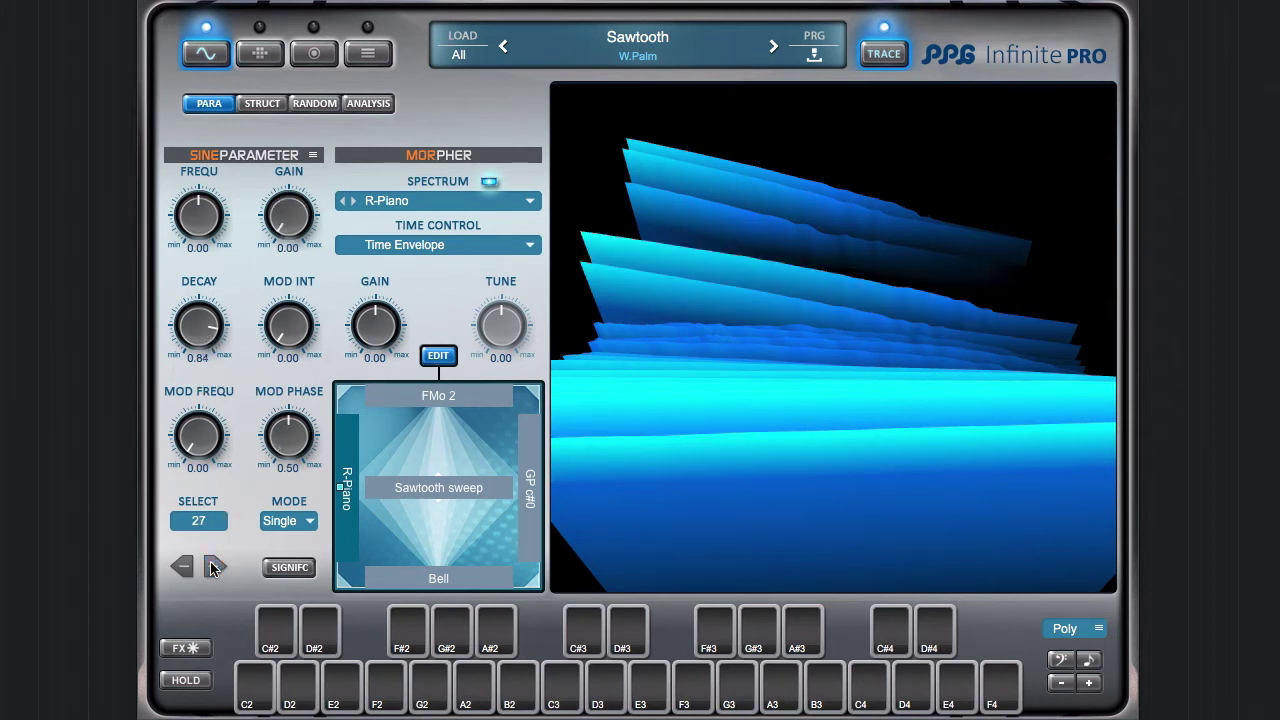
{"action": "left_click", "coordinate": [211, 568]}
{"action": "mouse_move", "coordinate": [196, 522]}
{"action": "left_mouse_down"}
{"action": "mouse_move", "coordinate": [198, 564]}
{"action": "mouse_move", "coordinate": [195, 536]}
{"action": "left_mouse_up"}
{"action": "left_click", "coordinate": [186, 567]}
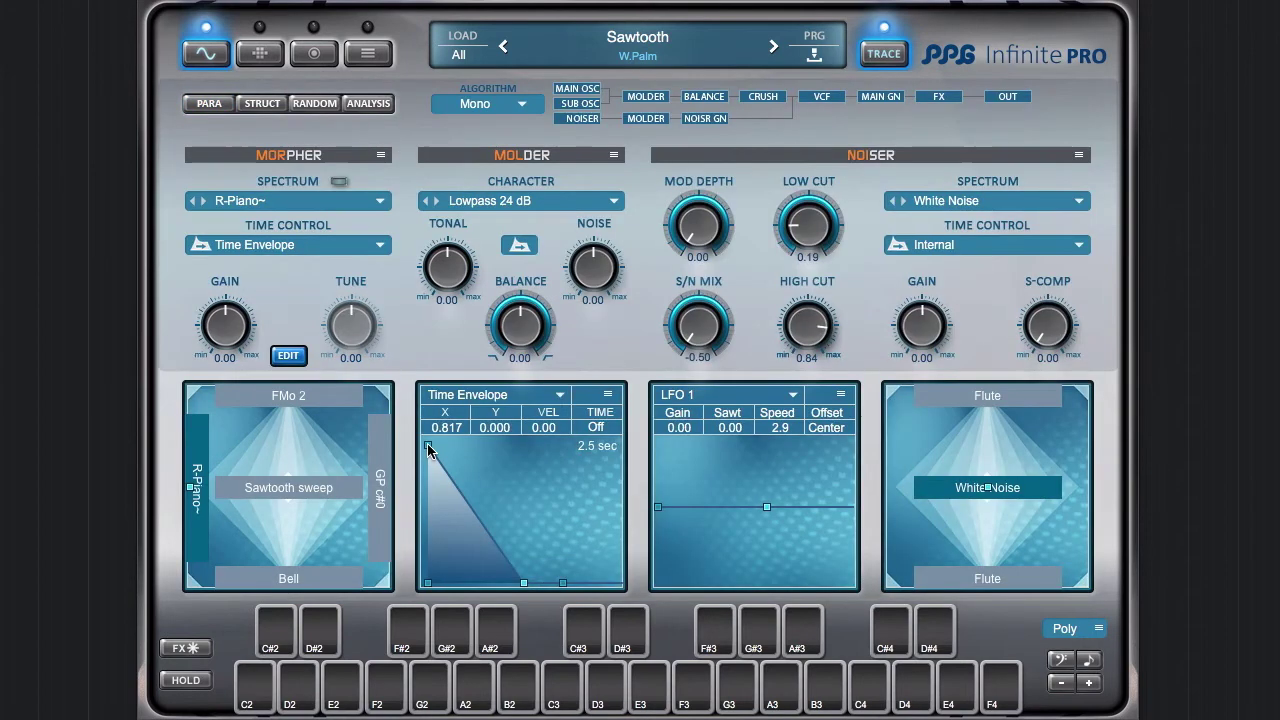
Step: Shorten the Time Envelope to 1.2 sec (point X 0.709) and audition it
{"action": "left_click", "coordinate": [871, 240]}
{"action": "left_click_drag", "start_coordinate": [523, 582], "coordinate": [463, 614]}
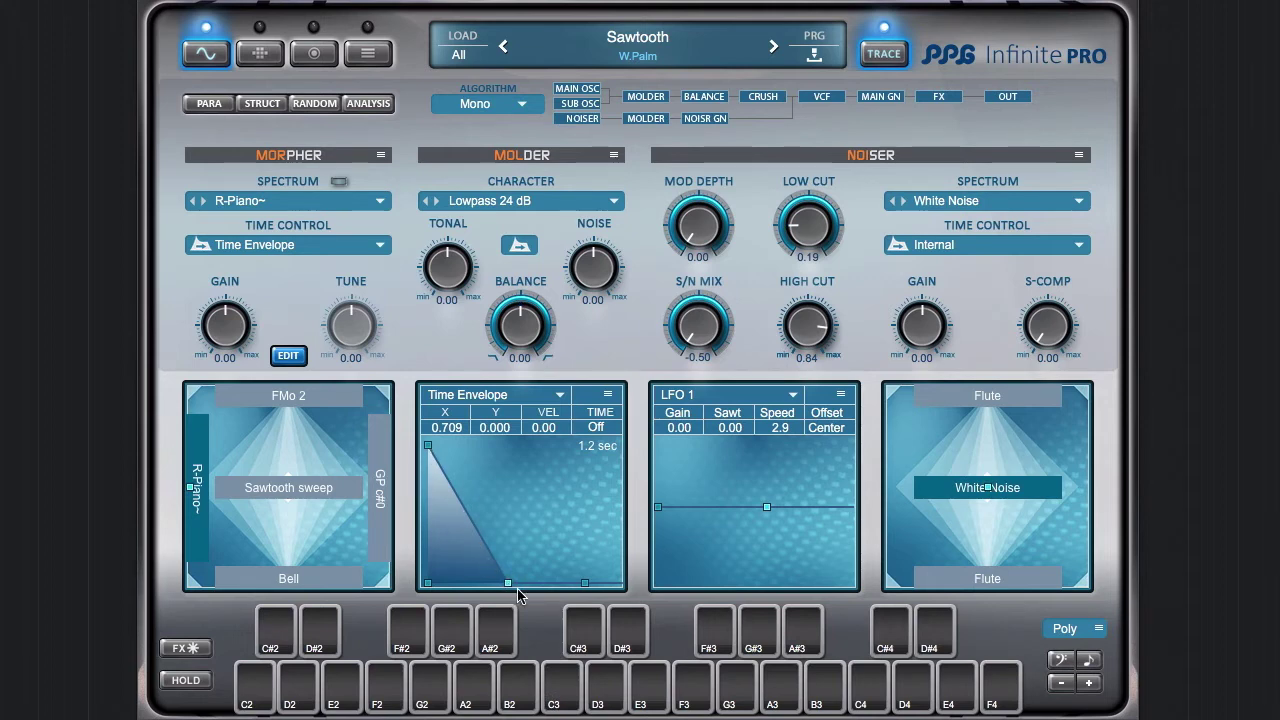
{"action": "left_click_drag", "start_coordinate": [511, 587], "coordinate": [510, 590]}
{"action": "left_click", "coordinate": [209, 103]}
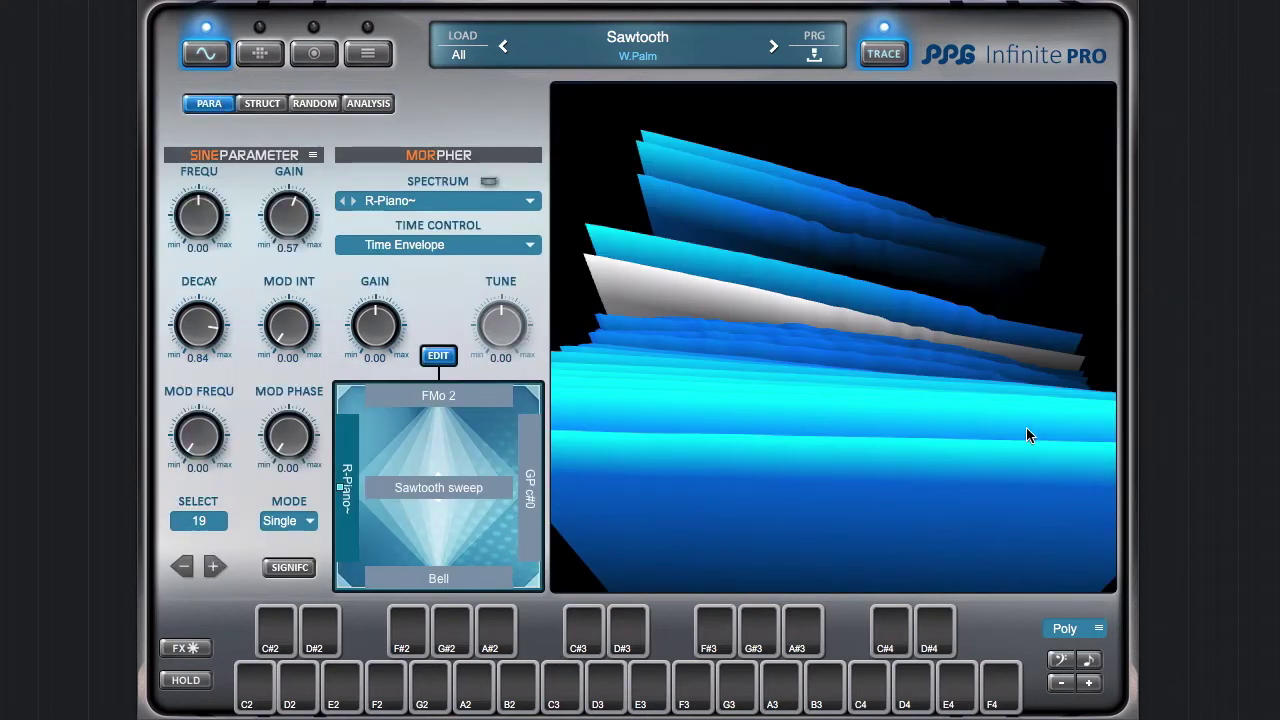
Step: Set the Time Envelope's TIME field to On and audition the looping envelope on C3
{"action": "left_click", "coordinate": [1083, 394]}
{"action": "left_click", "coordinate": [217, 105]}
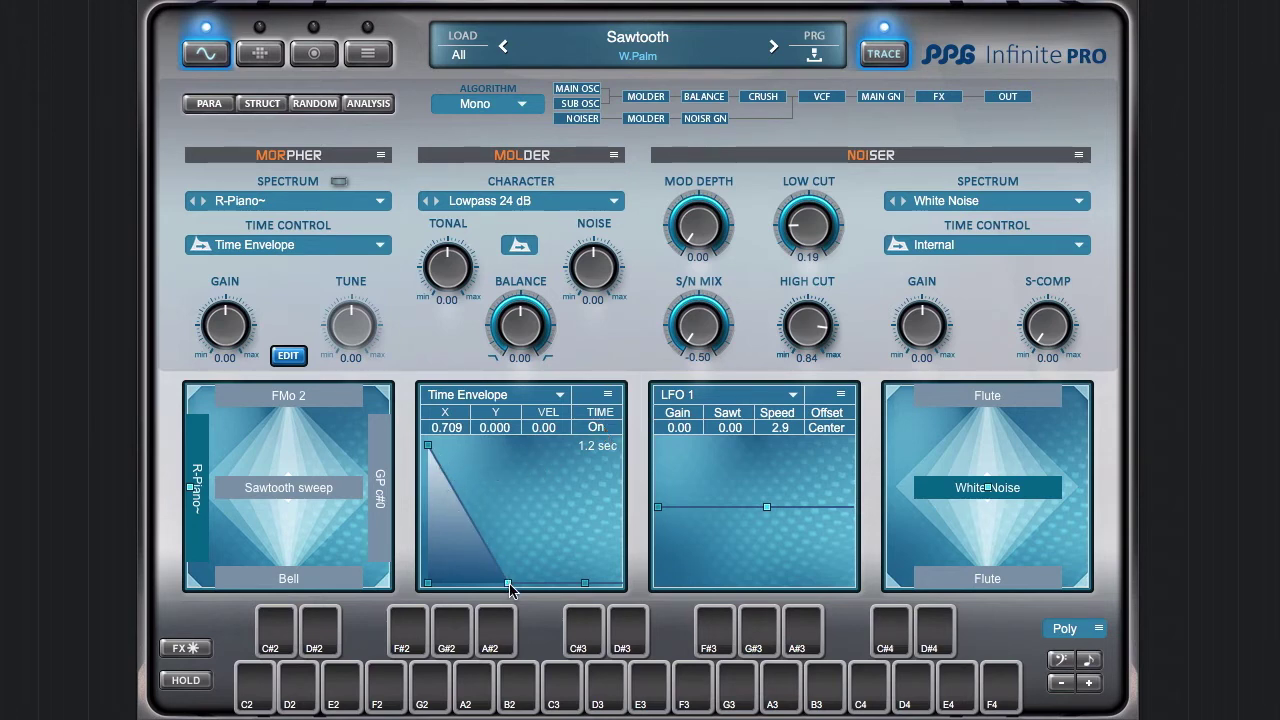
{"action": "left_click", "coordinate": [560, 680]}
{"action": "left_click", "coordinate": [212, 104]}
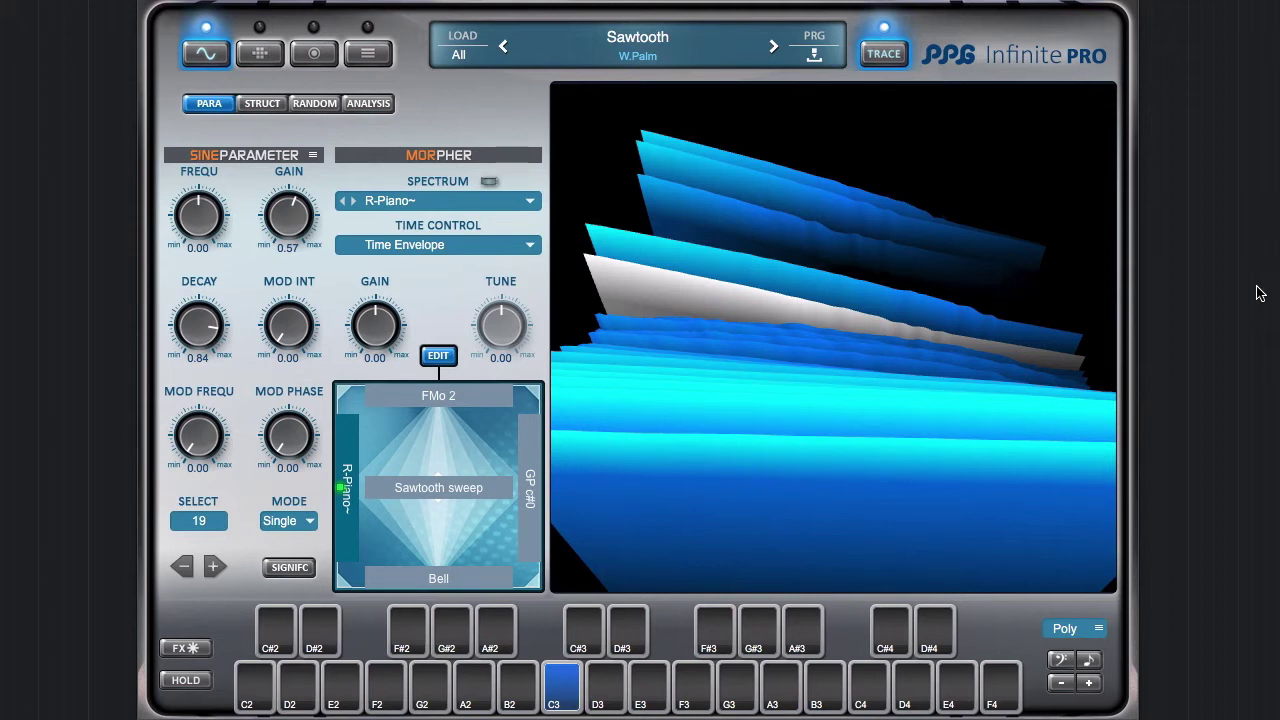
{"action": "left_click", "coordinate": [264, 103]}
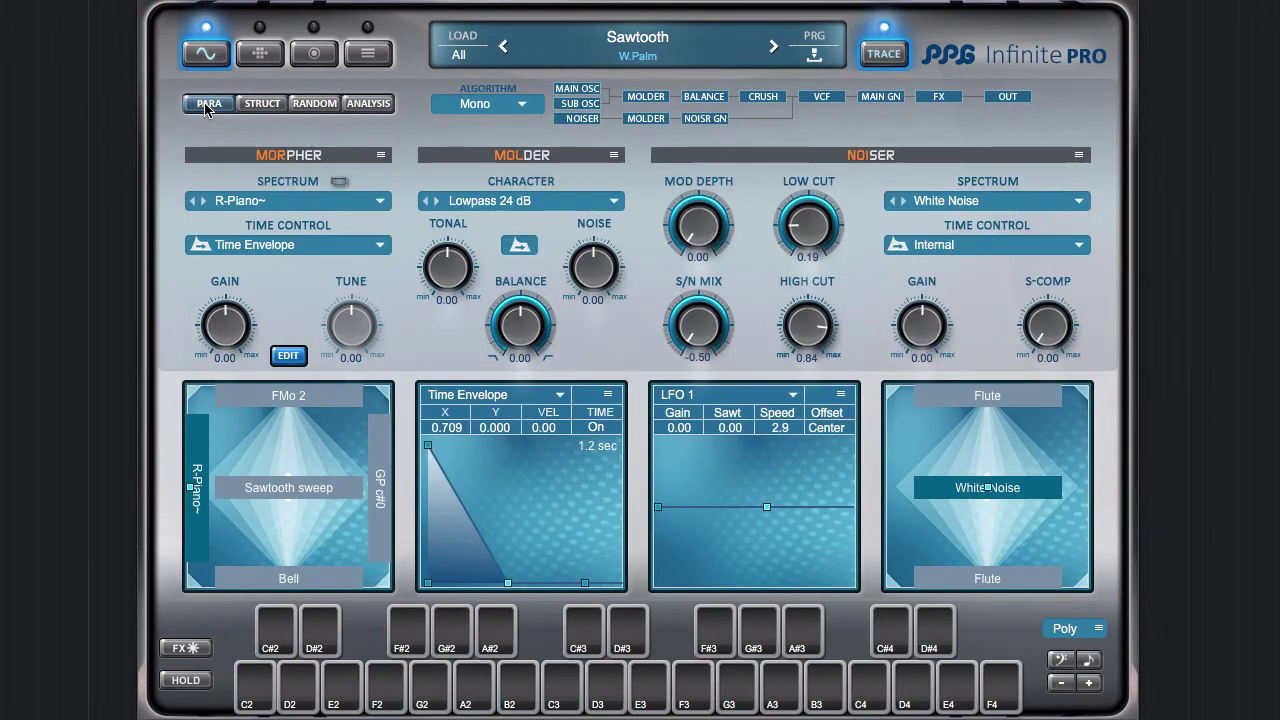
Step: In the PARA view, load Inharmonic > Bell as the Morpher spectrum, replacing R-Piano~
{"action": "left_click", "coordinate": [207, 104]}
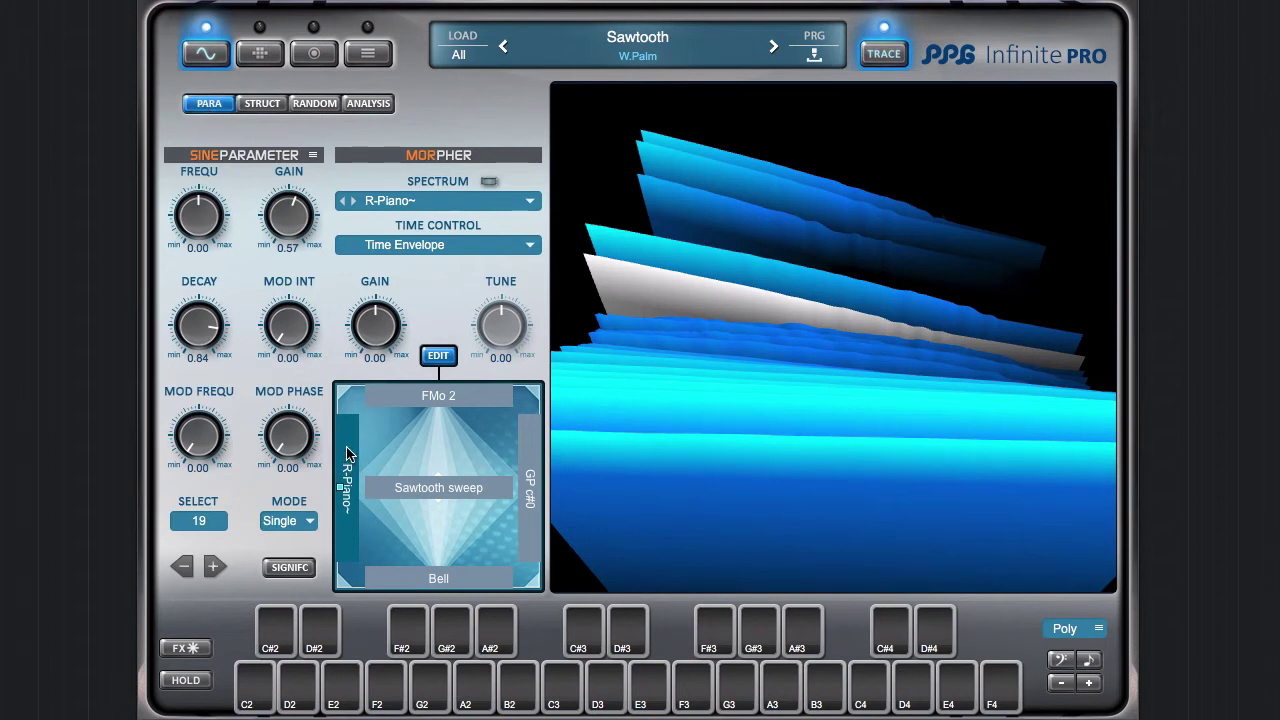
{"action": "left_click", "coordinate": [395, 205]}
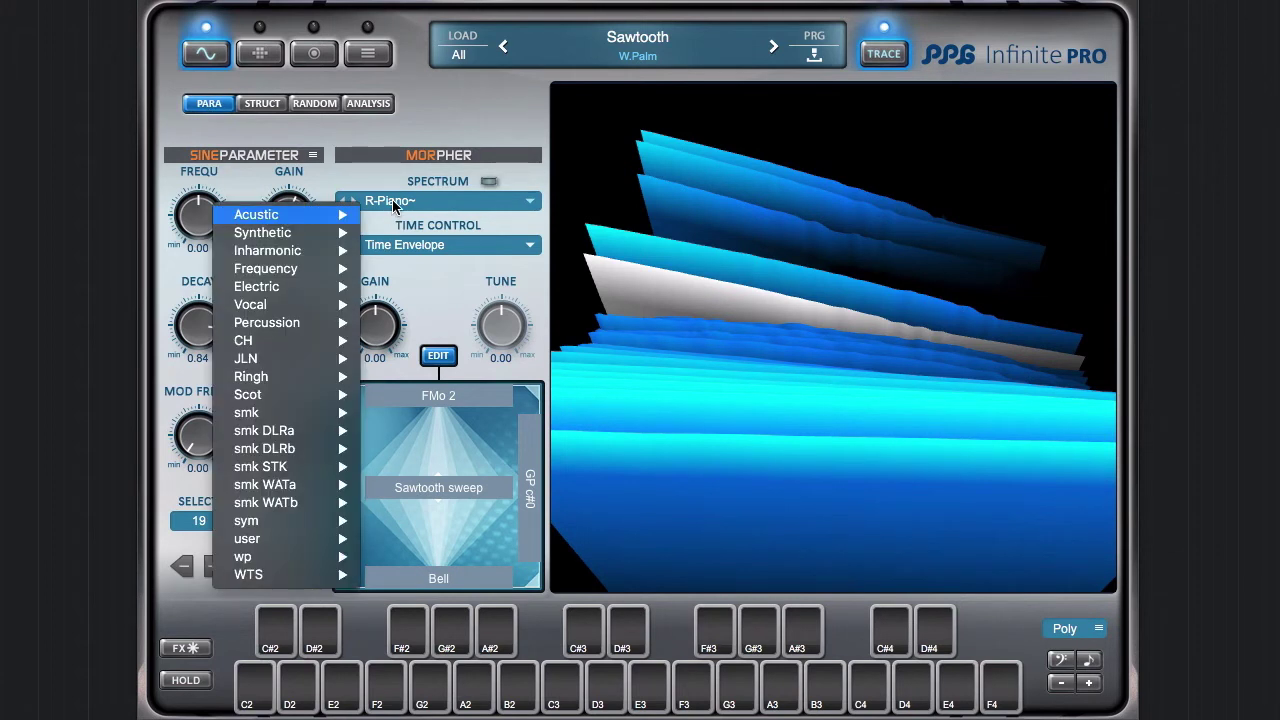
{"action": "mouse_move", "coordinate": [335, 254]}
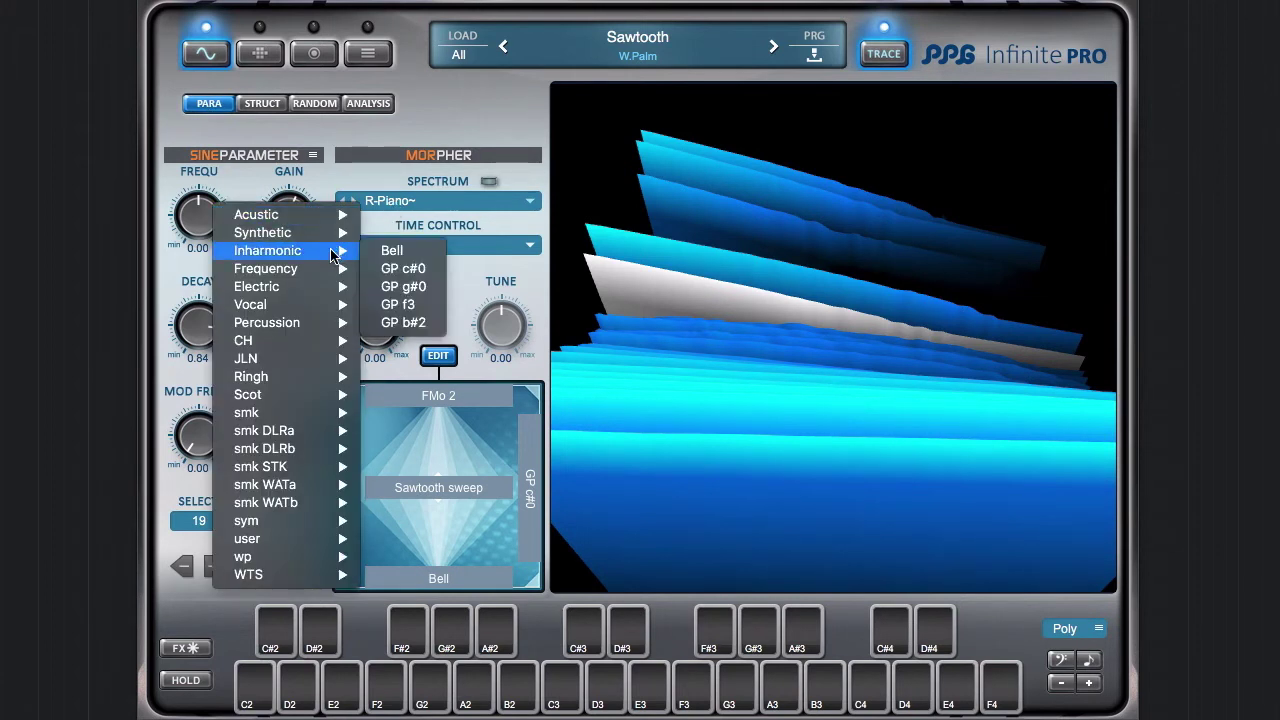
{"action": "left_click", "coordinate": [391, 251]}
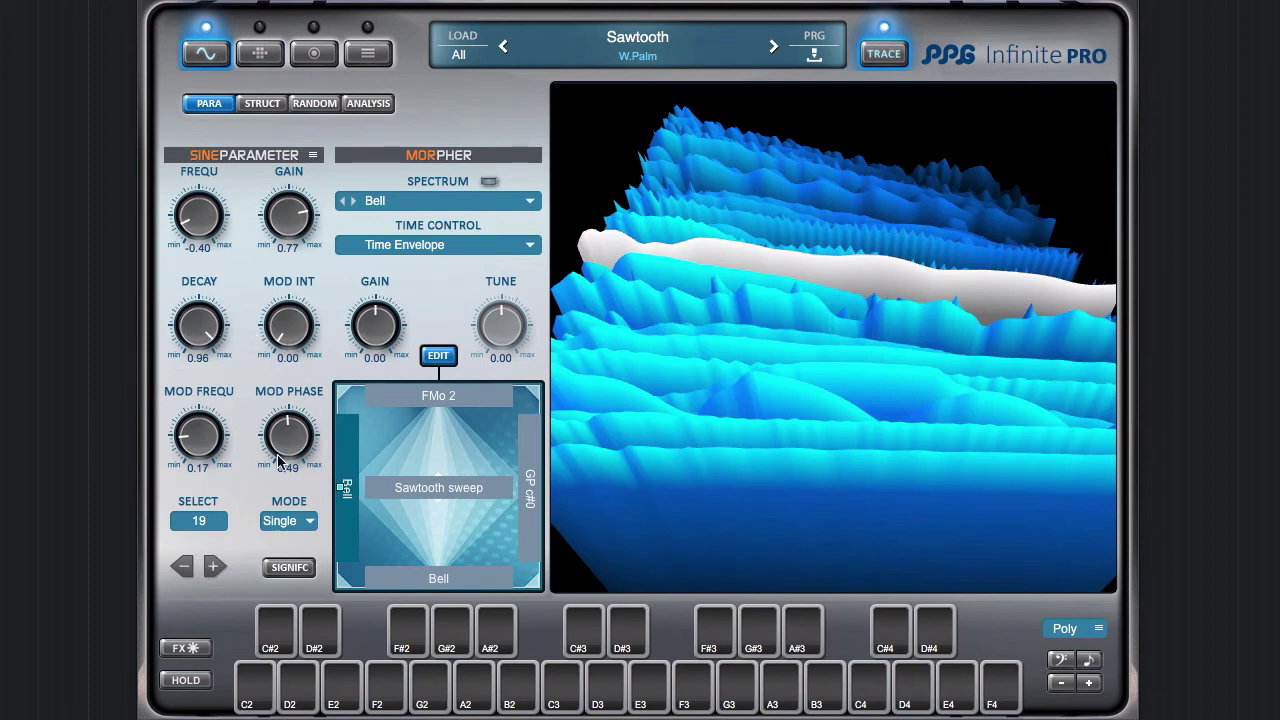
Step: Select overtone 16 and raise its gain to 0.97 with a faster modulation rate
{"action": "left_click", "coordinate": [182, 568]}
{"action": "left_click", "coordinate": [182, 568]}
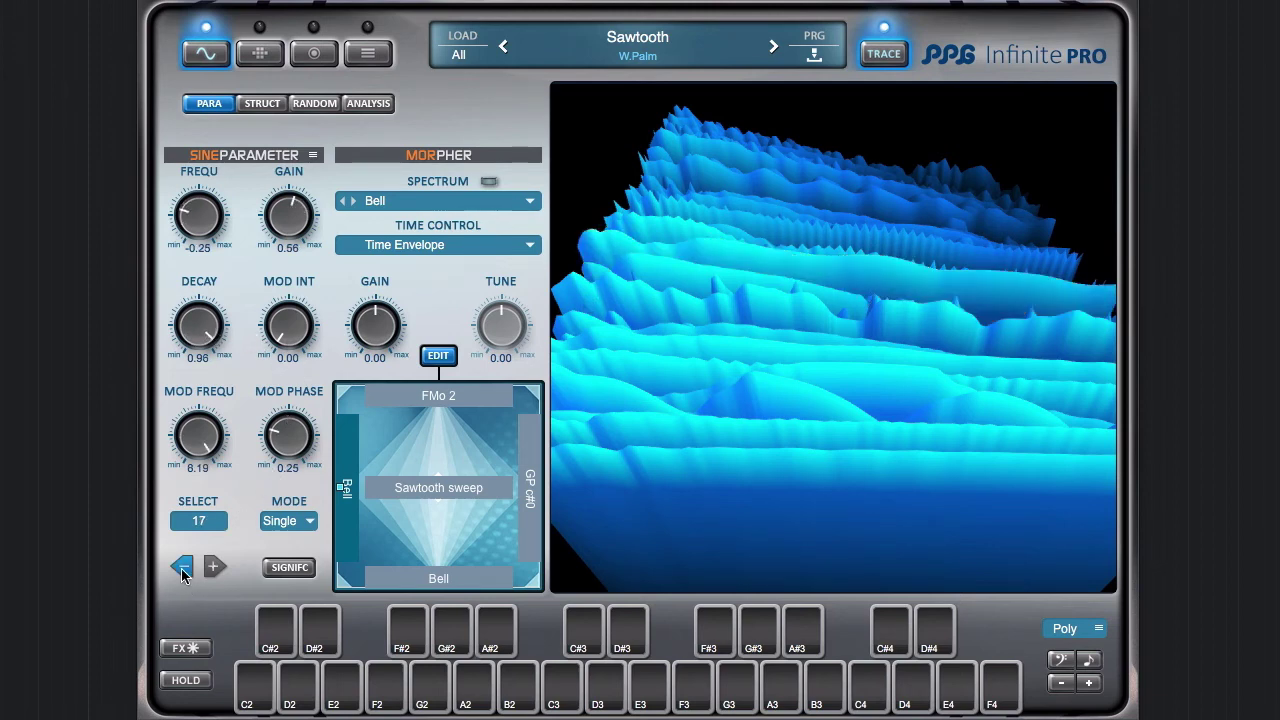
{"action": "left_click", "coordinate": [182, 568]}
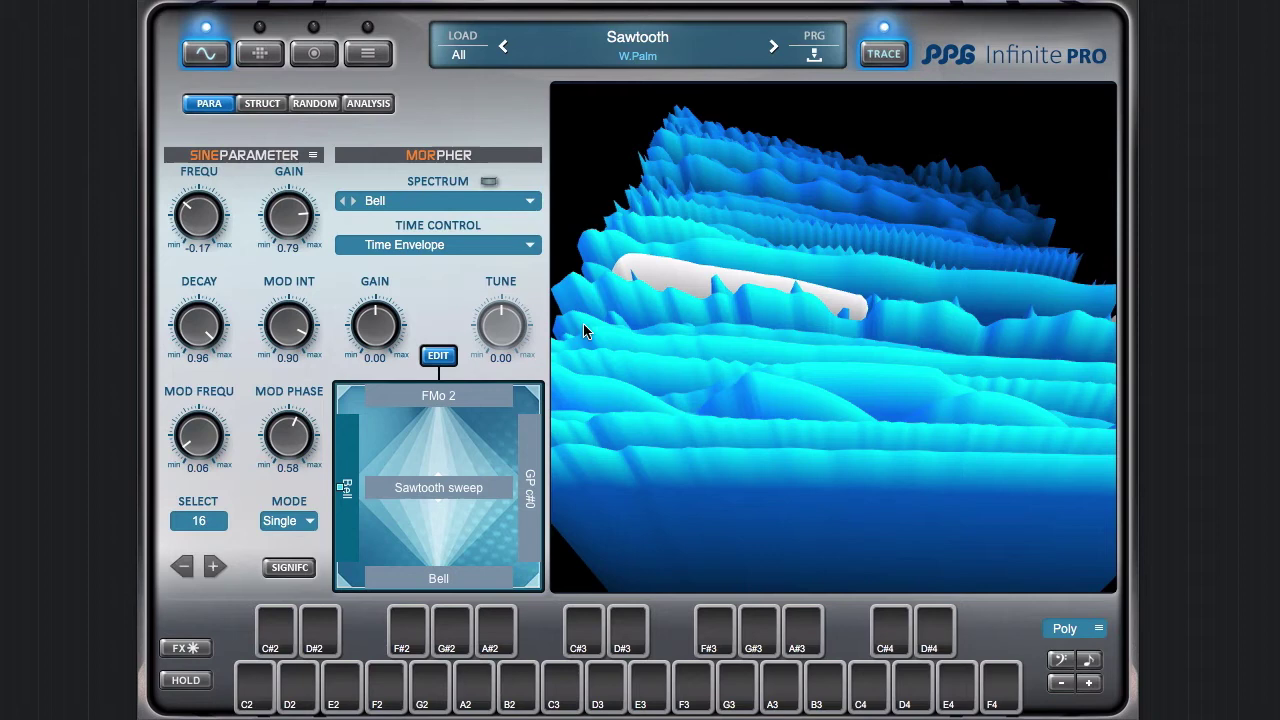
{"action": "left_click_drag", "start_coordinate": [586, 329], "coordinate": [669, 314]}
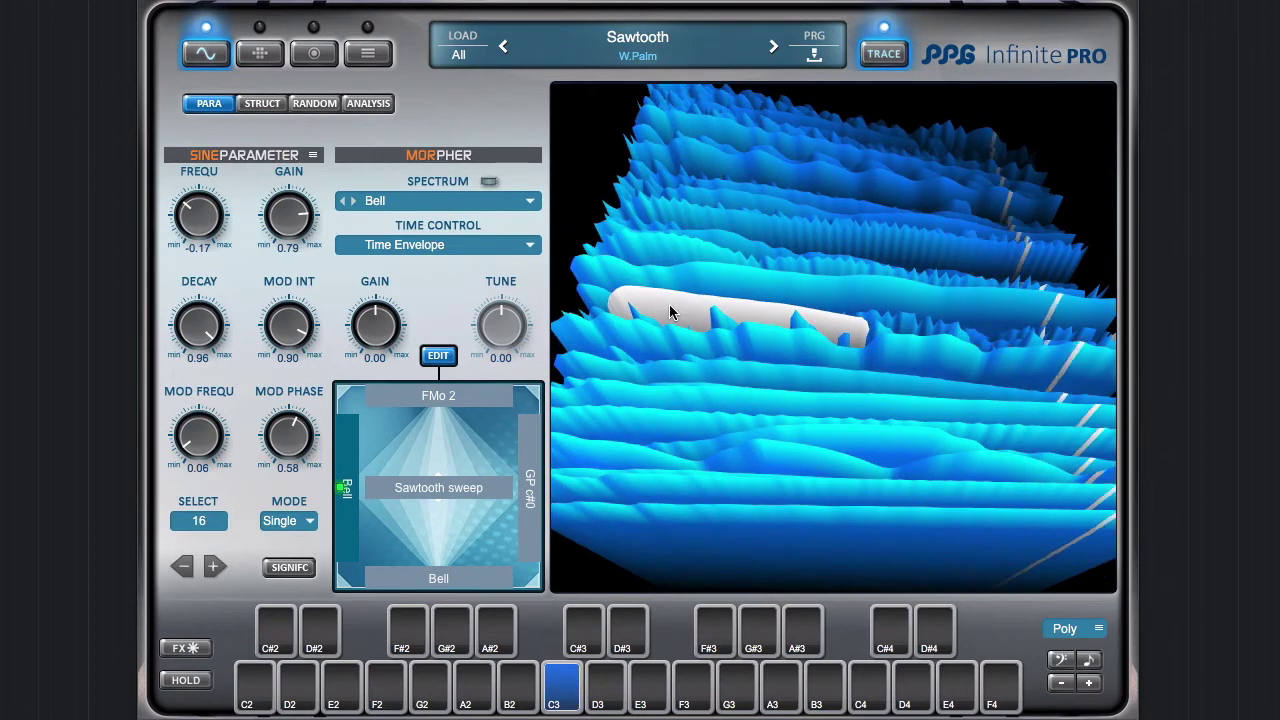
{"action": "left_click_drag", "start_coordinate": [297, 215], "coordinate": [306, 240]}
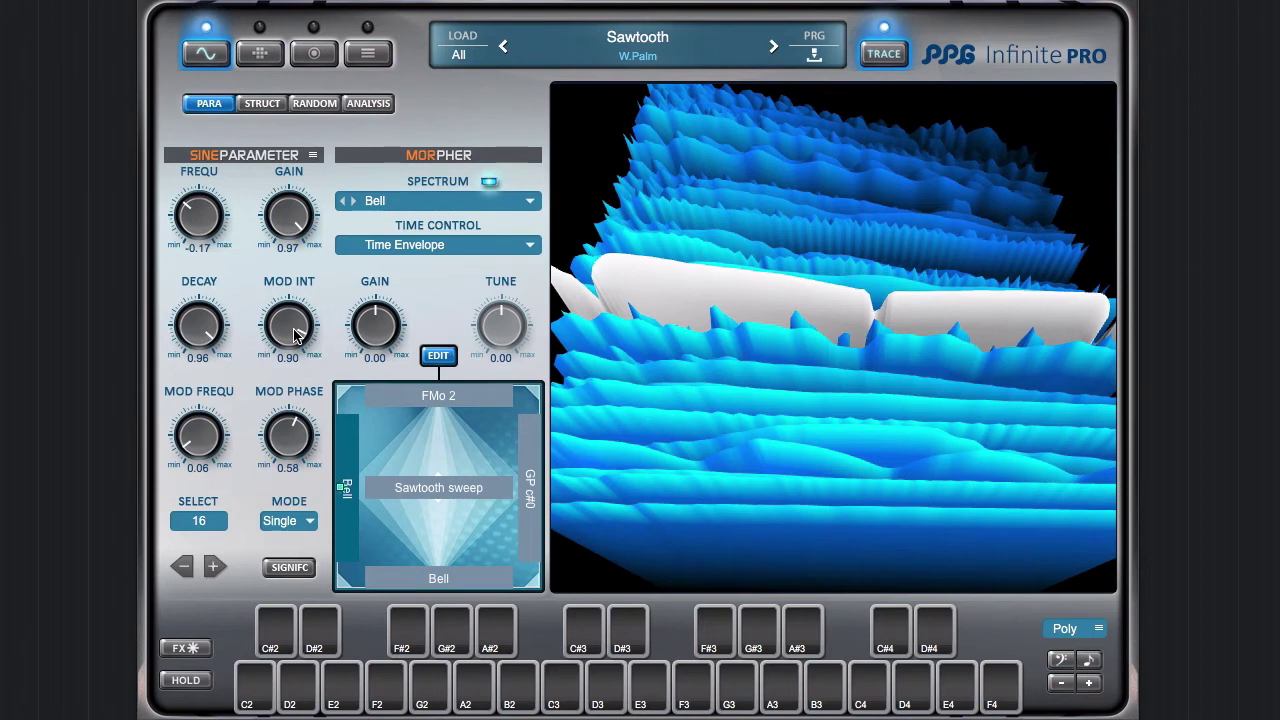
{"action": "left_click_drag", "start_coordinate": [206, 440], "coordinate": [206, 423]}
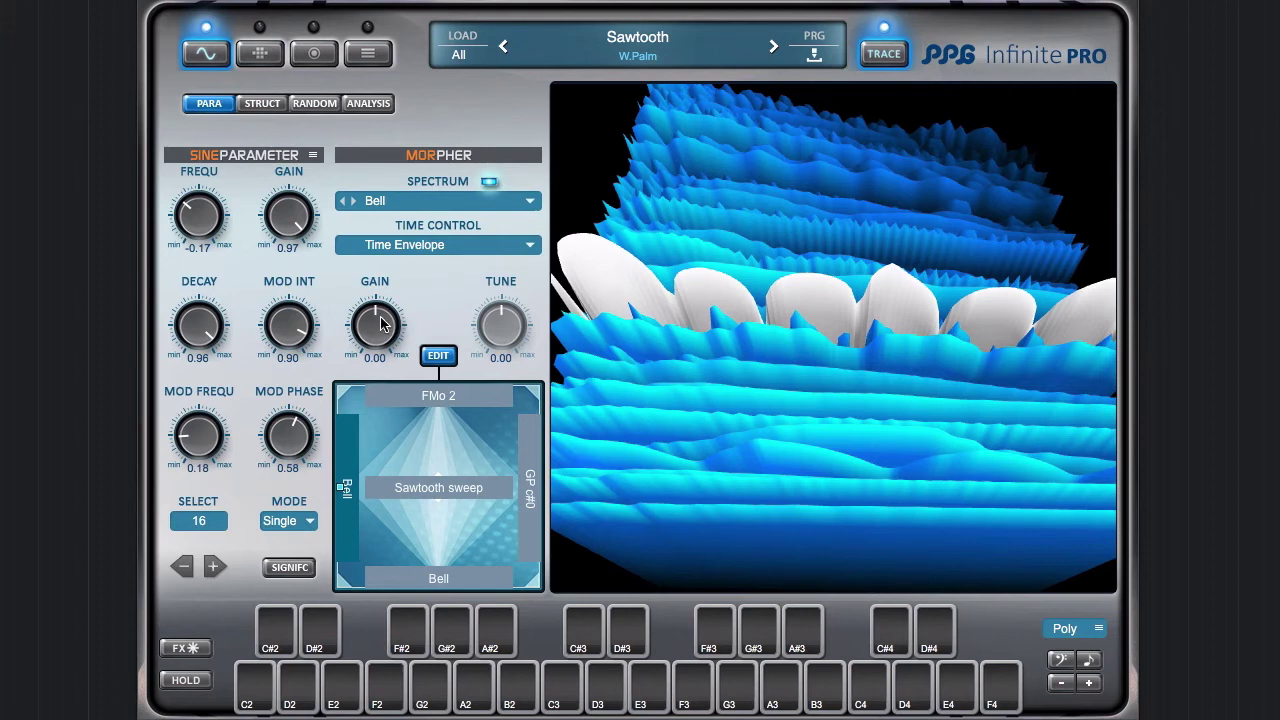
Step: Lower the Morpher gain to -0.20 and set overtone 16's Mod Int 0.53 and Mod Frequ 0.28
{"action": "left_click_drag", "start_coordinate": [380, 322], "coordinate": [381, 362]}
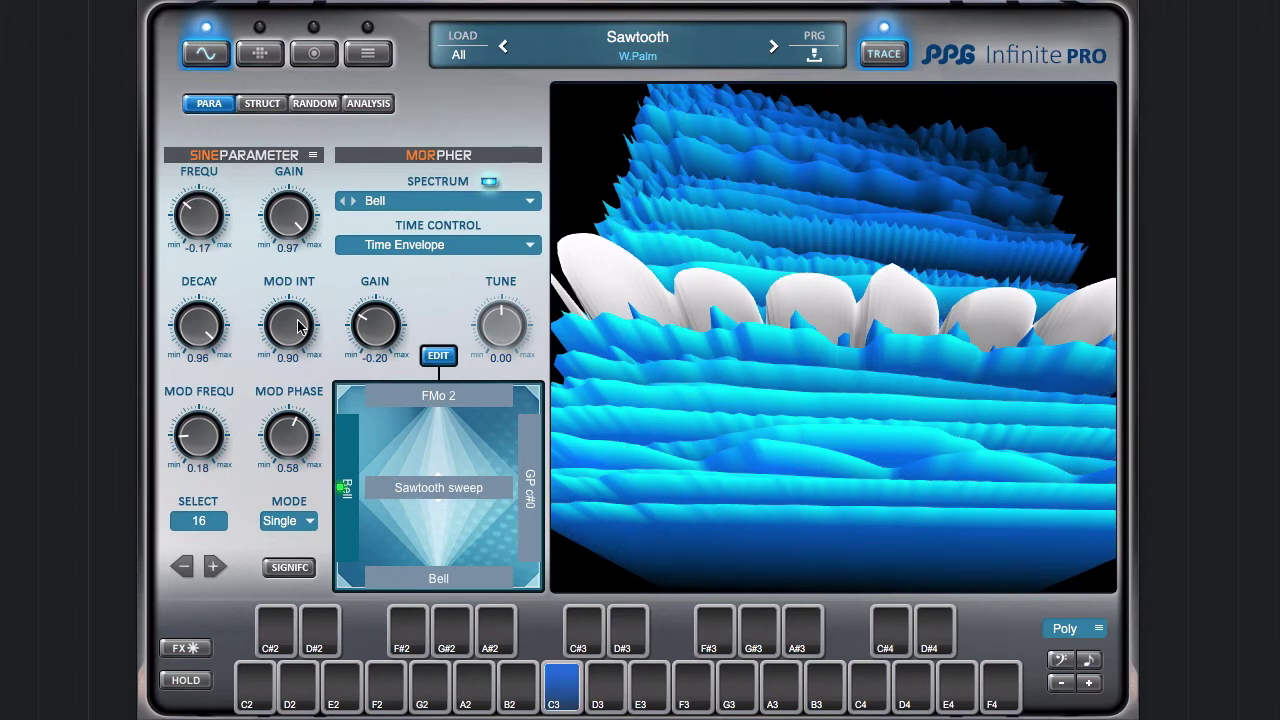
{"action": "left_click_drag", "start_coordinate": [295, 328], "coordinate": [296, 341]}
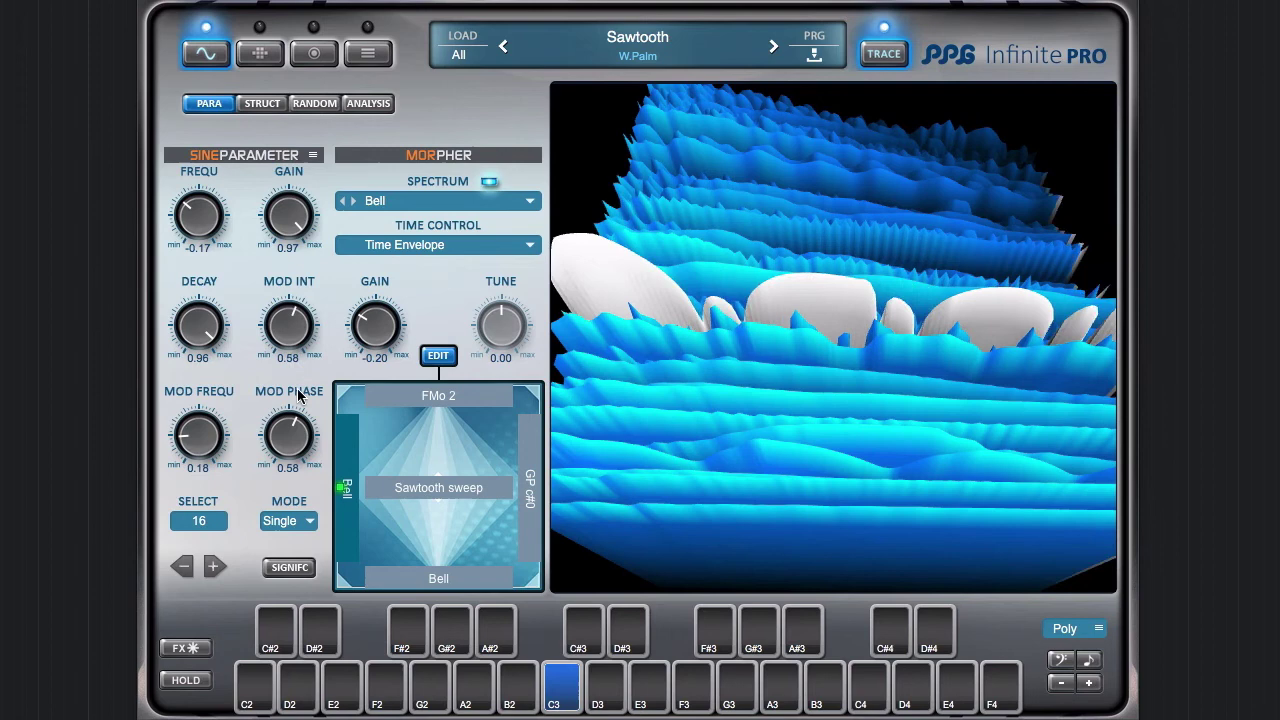
{"action": "mouse_move", "coordinate": [298, 396]}
{"action": "left_mouse_down"}
{"action": "mouse_move", "coordinate": [296, 377]}
{"action": "mouse_move", "coordinate": [298, 403]}
{"action": "left_mouse_up"}
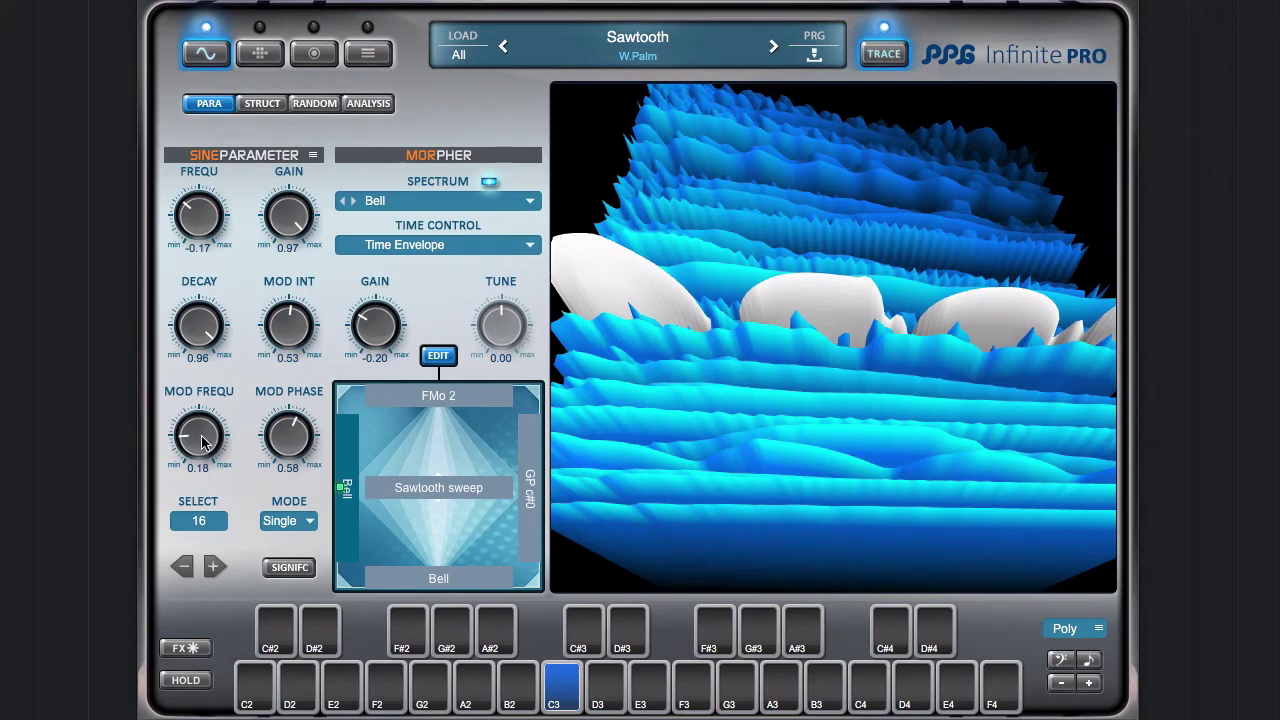
{"action": "left_click_drag", "start_coordinate": [202, 443], "coordinate": [199, 423]}
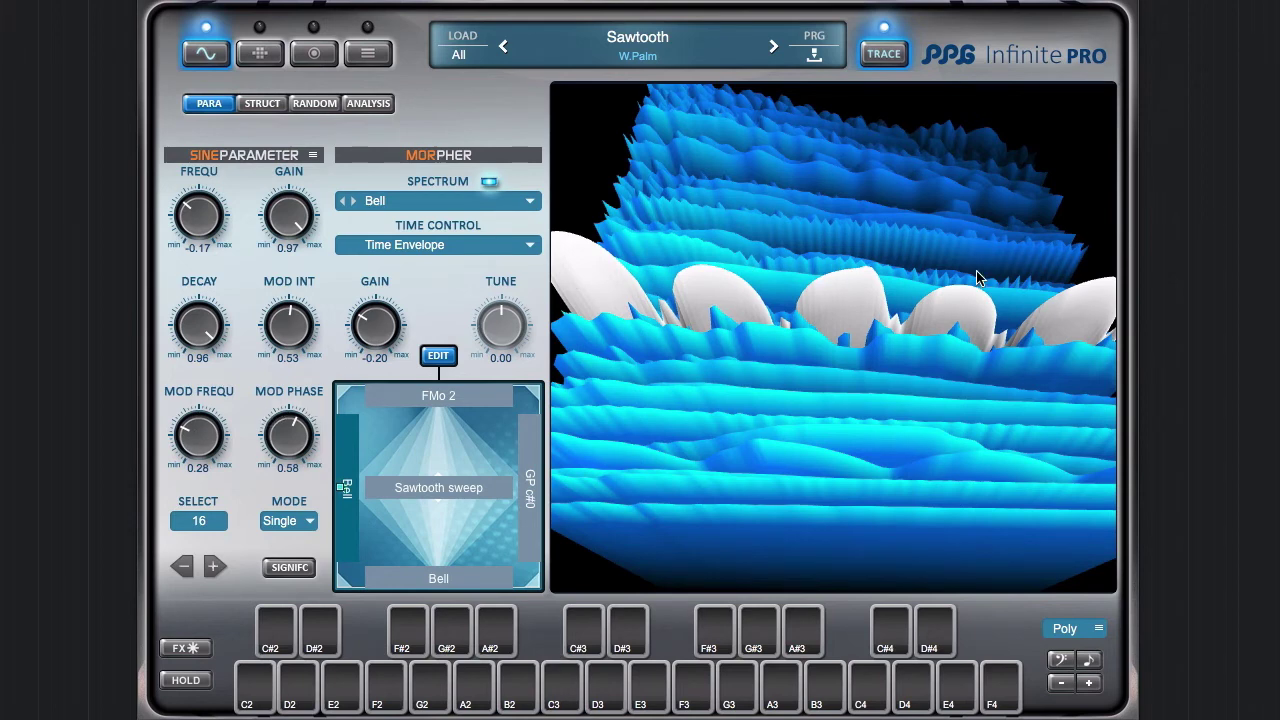
Step: View the modulation matrix page, then return to the 3-D view showing Sawtooth sweep at gain -0.13
{"action": "left_click", "coordinate": [221, 105]}
{"action": "left_click", "coordinate": [262, 58]}
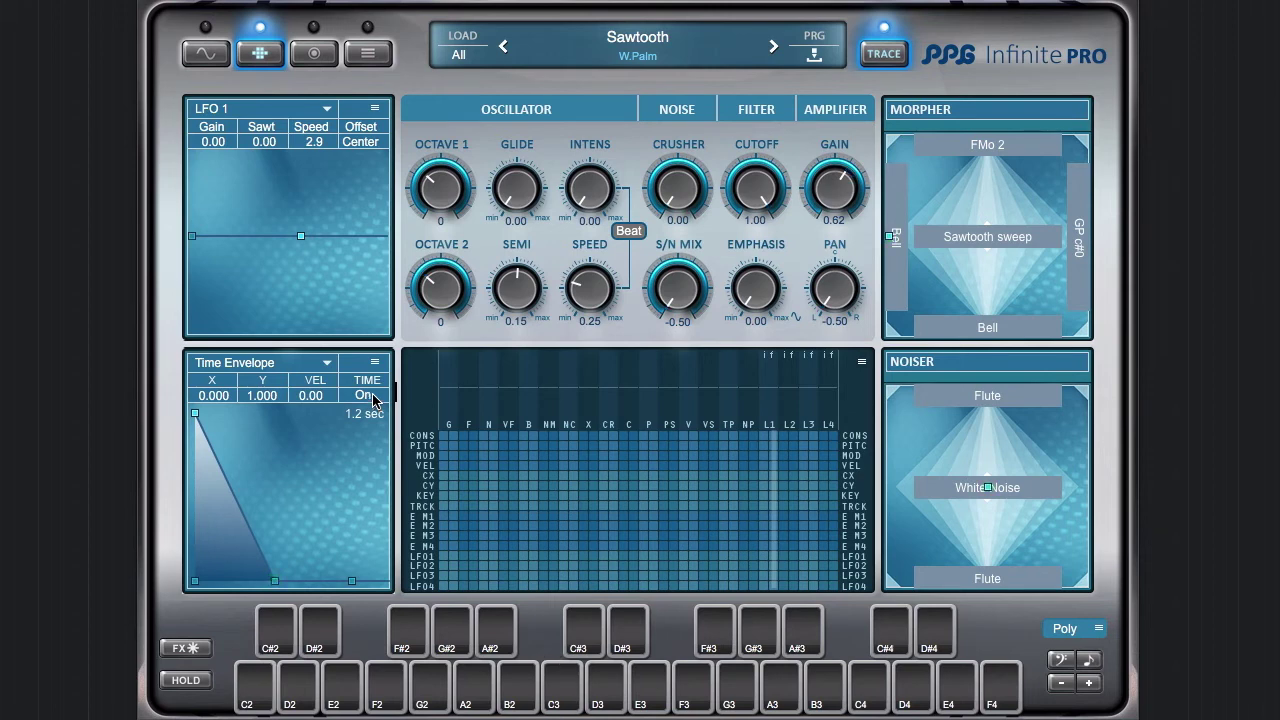
{"action": "left_click", "coordinate": [212, 60]}
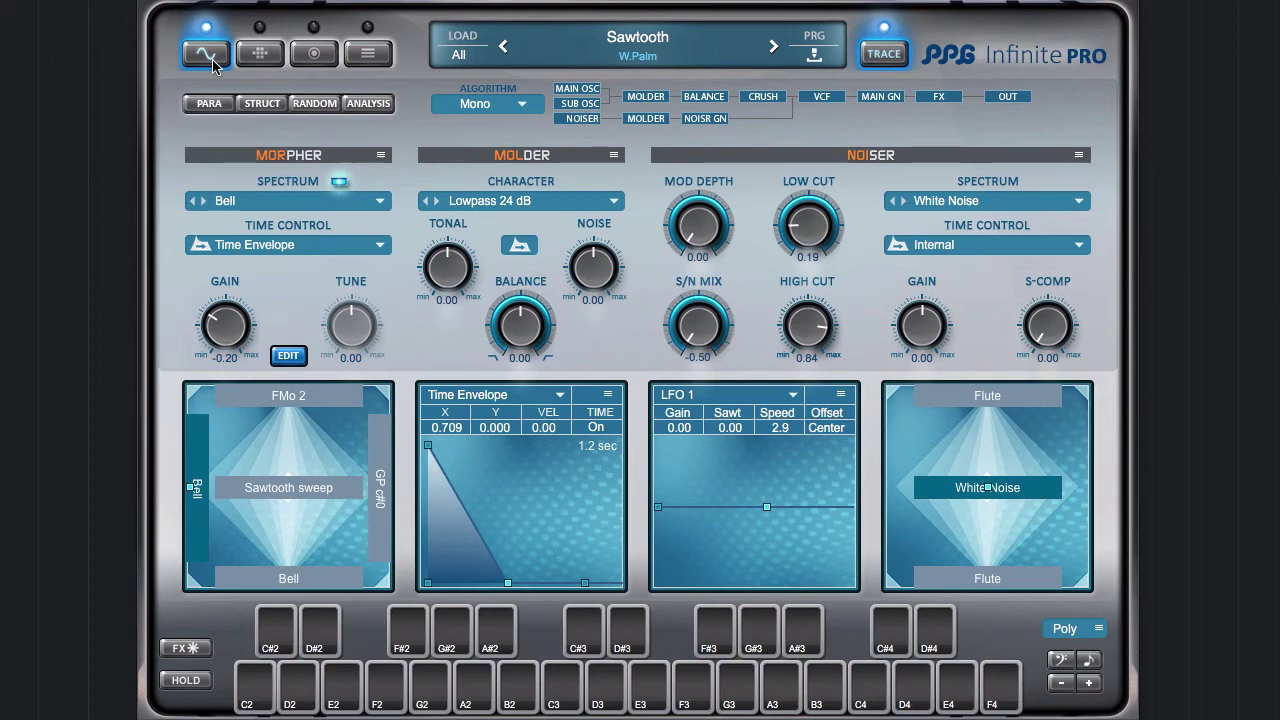
{"action": "left_click", "coordinate": [212, 60]}
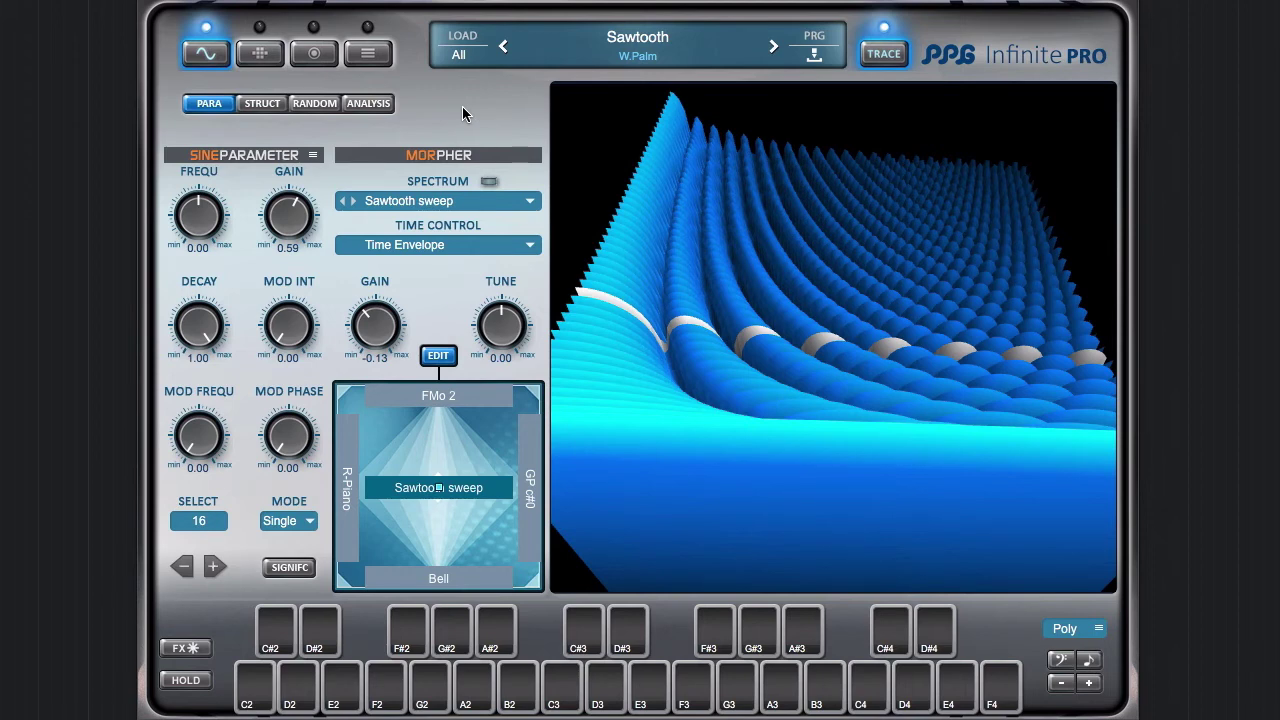
Step: In the STRUCT overview, move the Time Envelope decay node to X 0.819, Y 0.010 over 2.5 sec
{"action": "left_click_drag", "start_coordinate": [710, 345], "coordinate": [725, 366]}
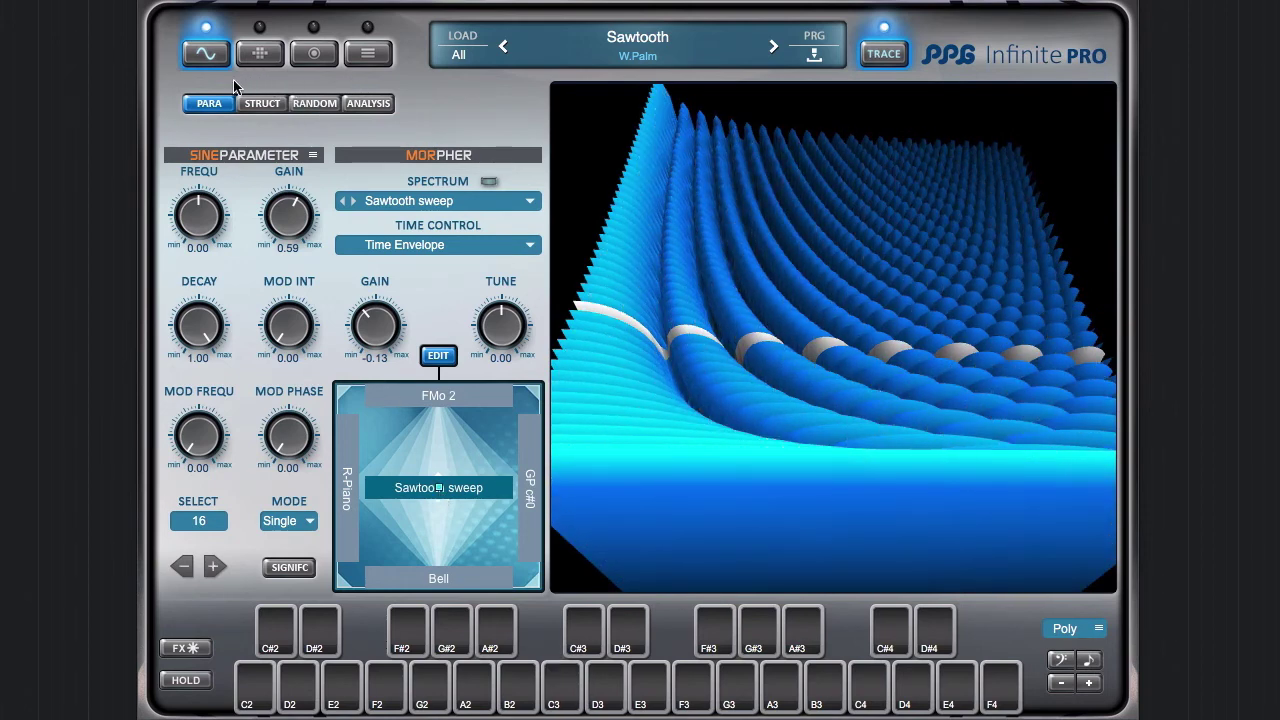
{"action": "left_click", "coordinate": [205, 106]}
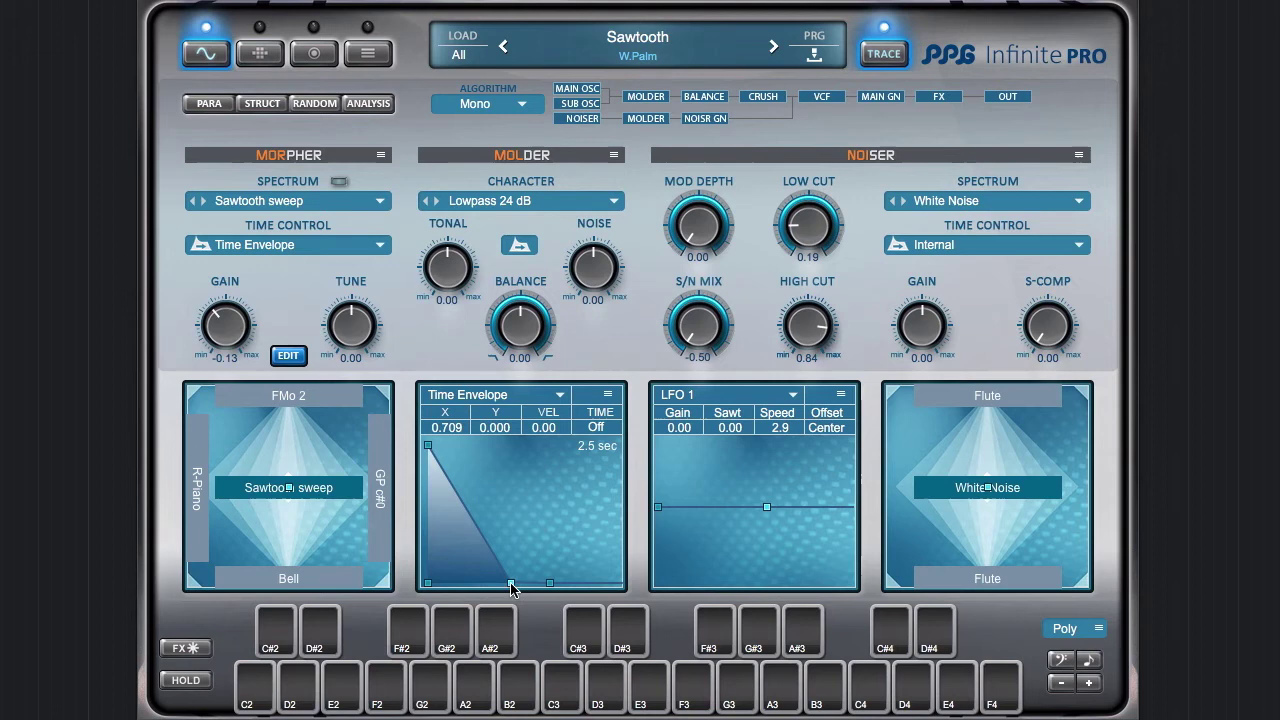
{"action": "mouse_move", "coordinate": [511, 588]}
{"action": "left_mouse_down"}
{"action": "mouse_move", "coordinate": [413, 604]}
{"action": "mouse_move", "coordinate": [527, 604]}
{"action": "left_mouse_up"}
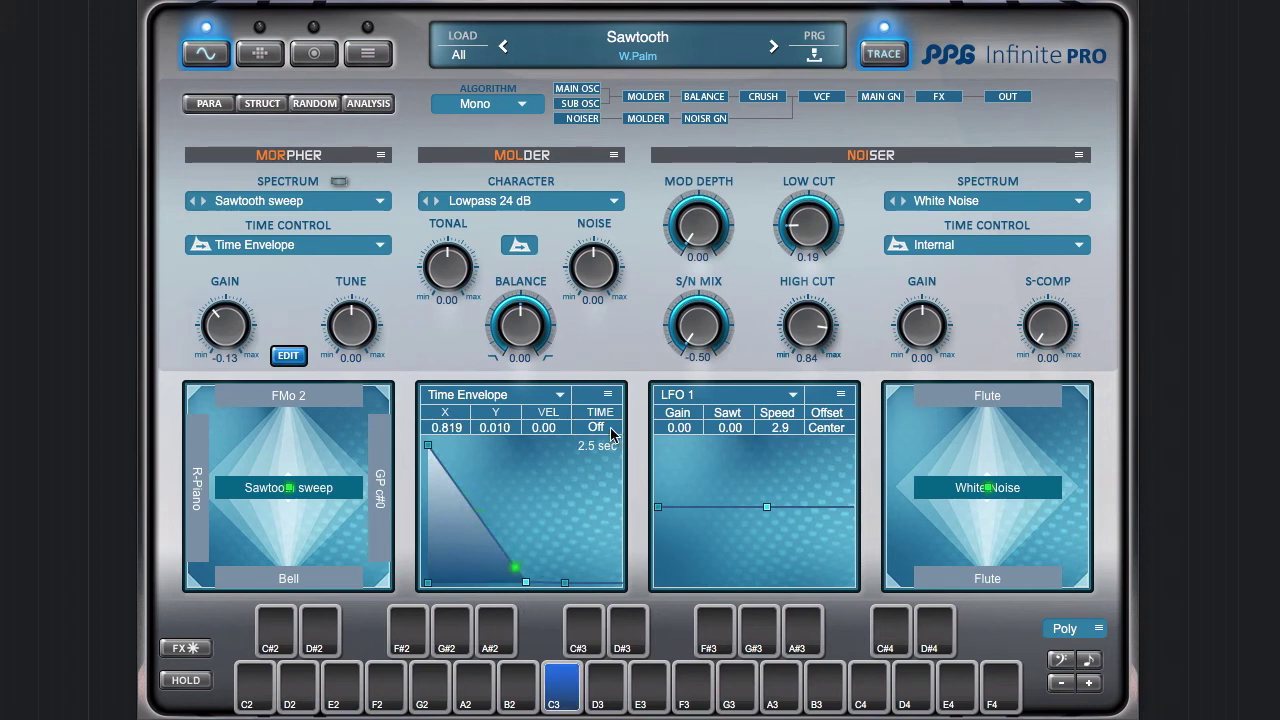
Step: Set a loop on the Time Envelope and shape it into a curved 1.2 sec zigzag
{"action": "left_click", "coordinate": [607, 395]}
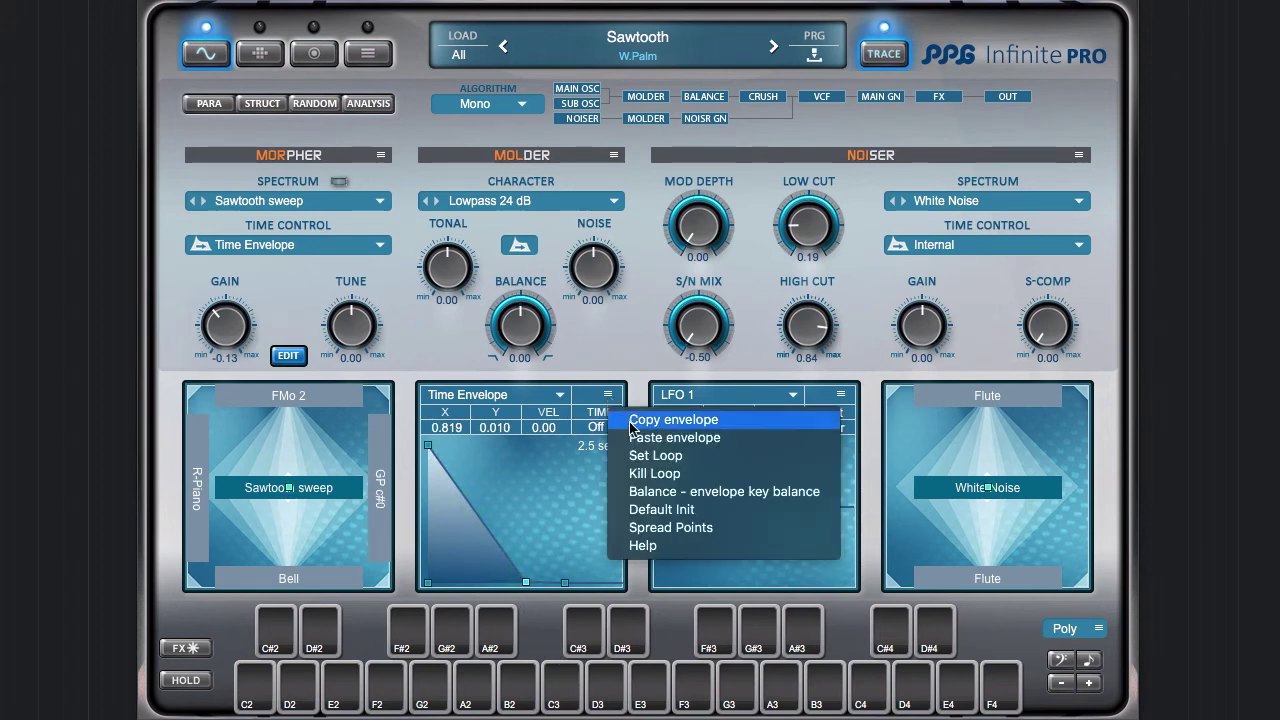
{"action": "left_click", "coordinate": [687, 457]}
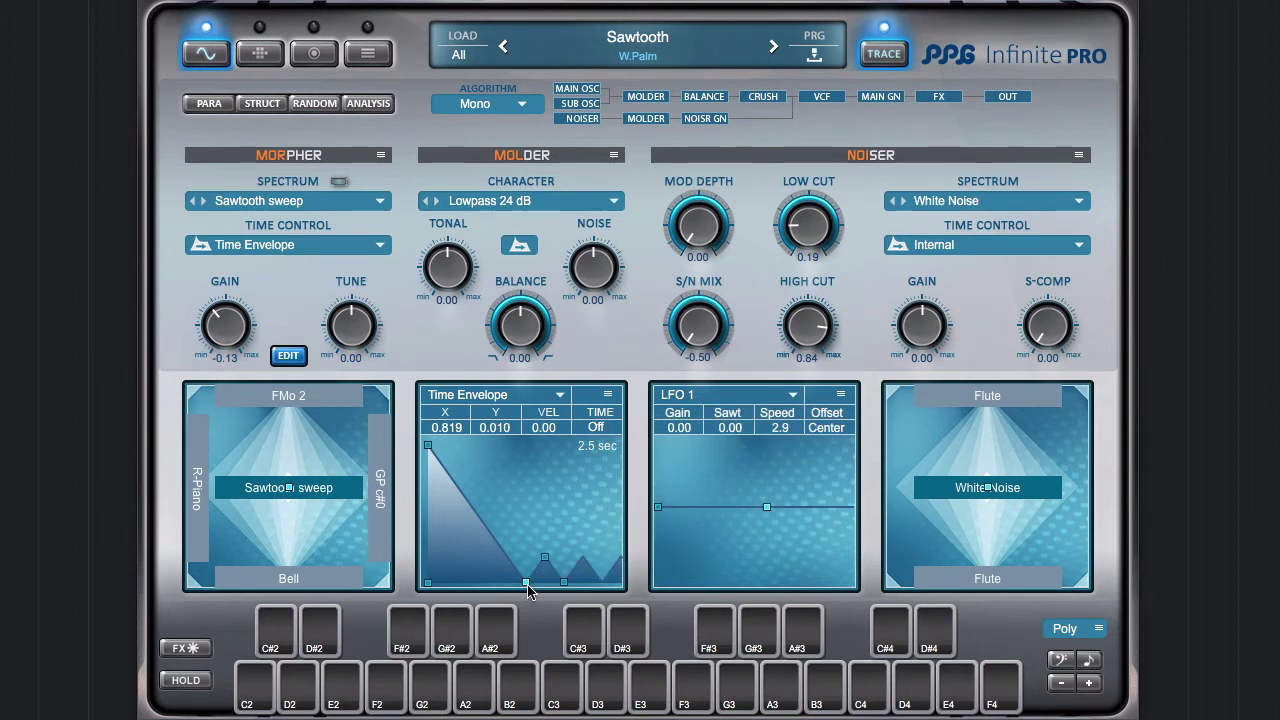
{"action": "left_click_drag", "start_coordinate": [527, 585], "coordinate": [511, 526]}
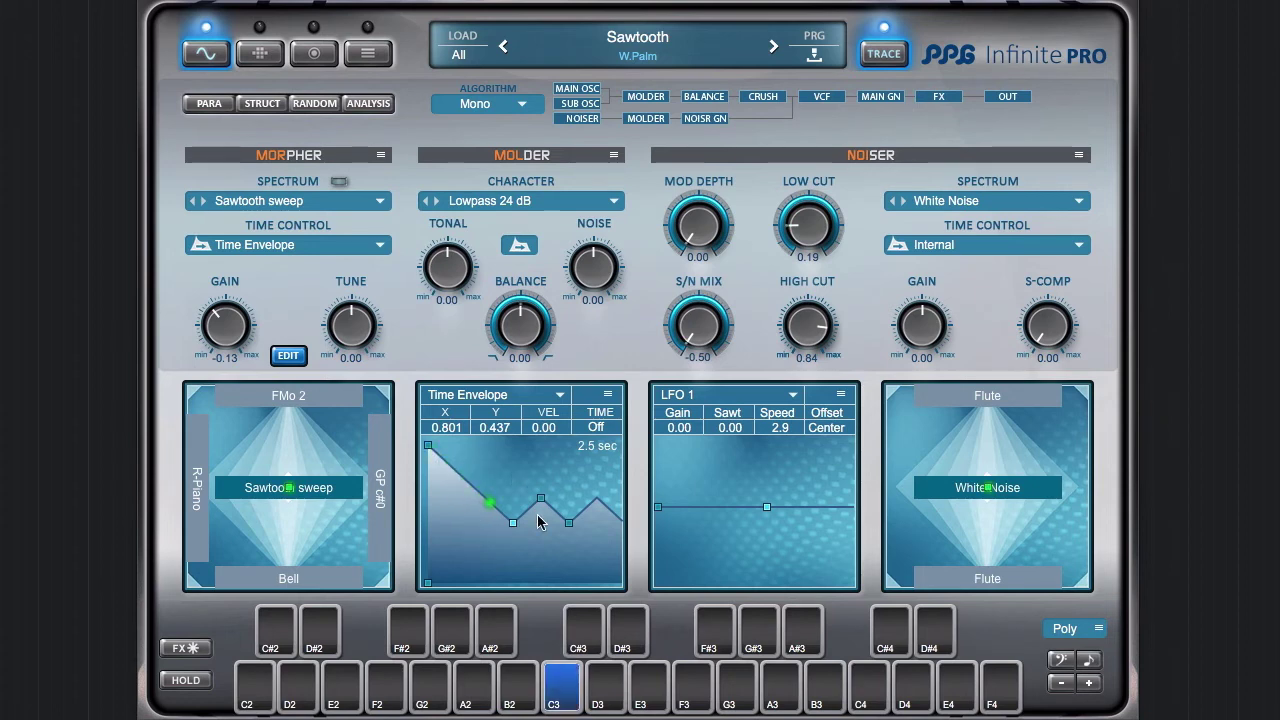
{"action": "left_click_drag", "start_coordinate": [516, 527], "coordinate": [511, 454]}
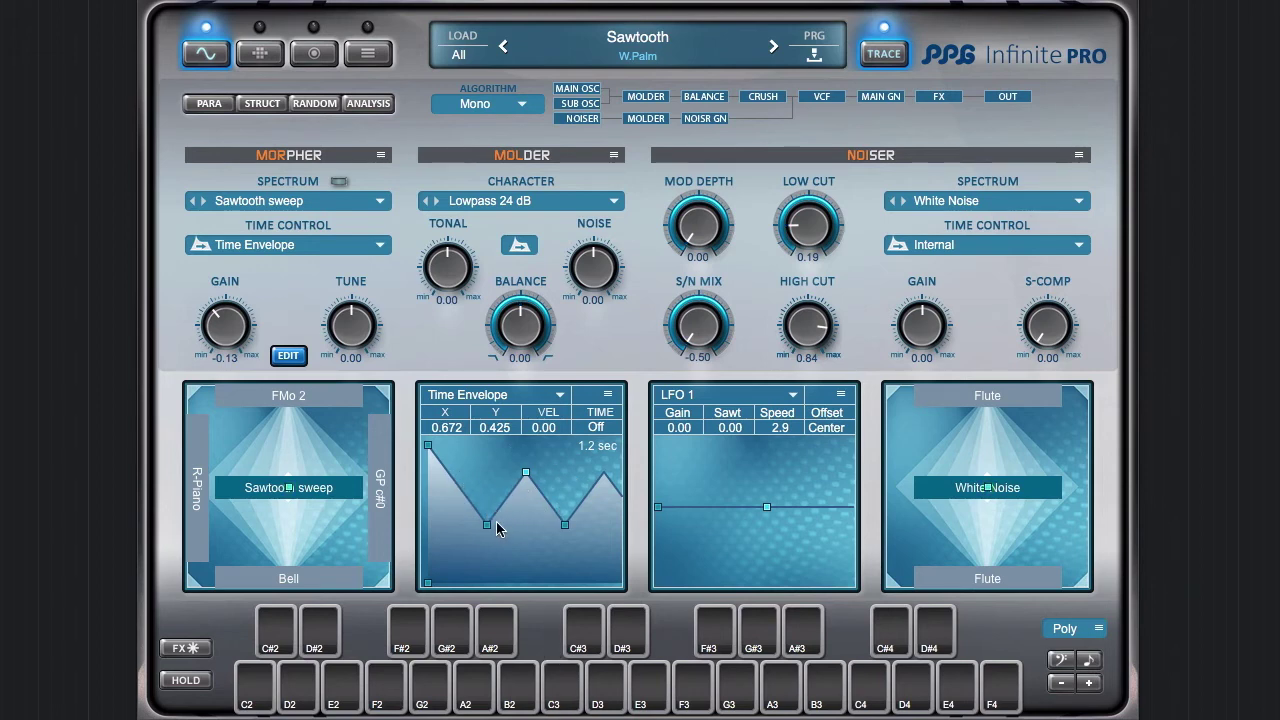
{"action": "left_click_drag", "start_coordinate": [487, 530], "coordinate": [518, 537]}
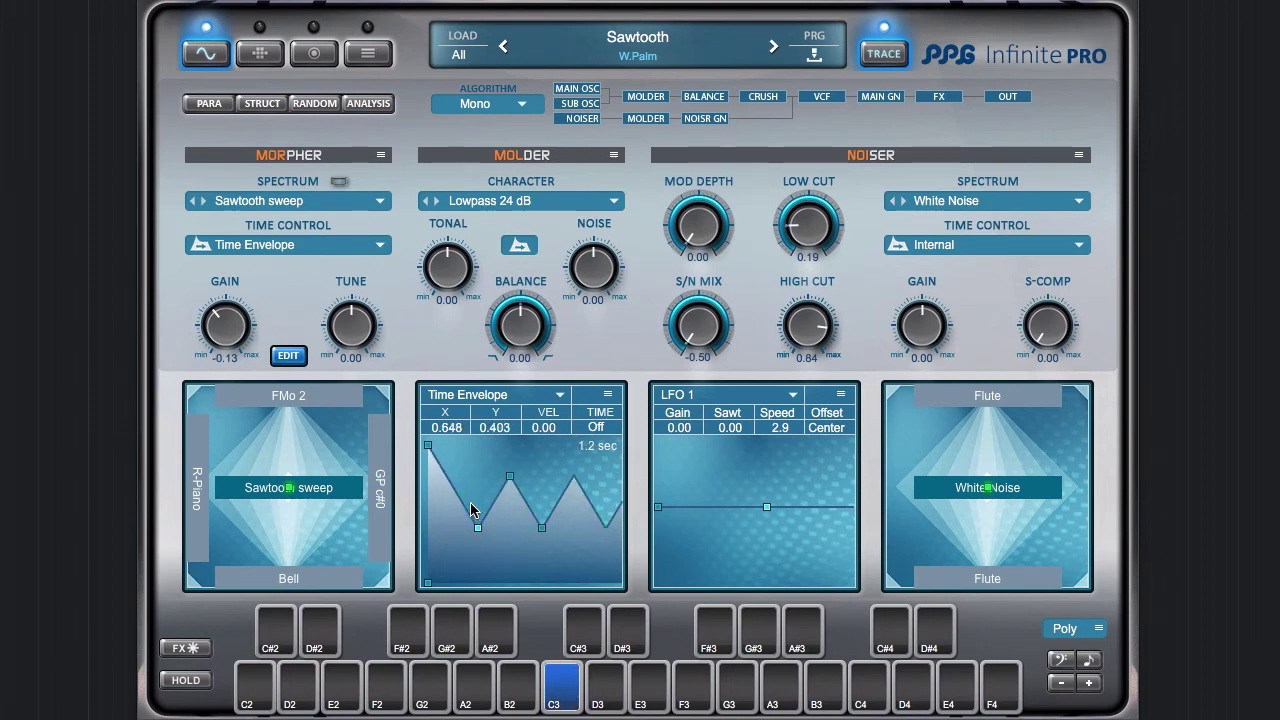
{"action": "mouse_move", "coordinate": [453, 492]}
{"action": "left_mouse_down"}
{"action": "mouse_move", "coordinate": [437, 495]}
{"action": "mouse_move", "coordinate": [470, 492]}
{"action": "mouse_move", "coordinate": [450, 488]}
{"action": "left_mouse_up"}
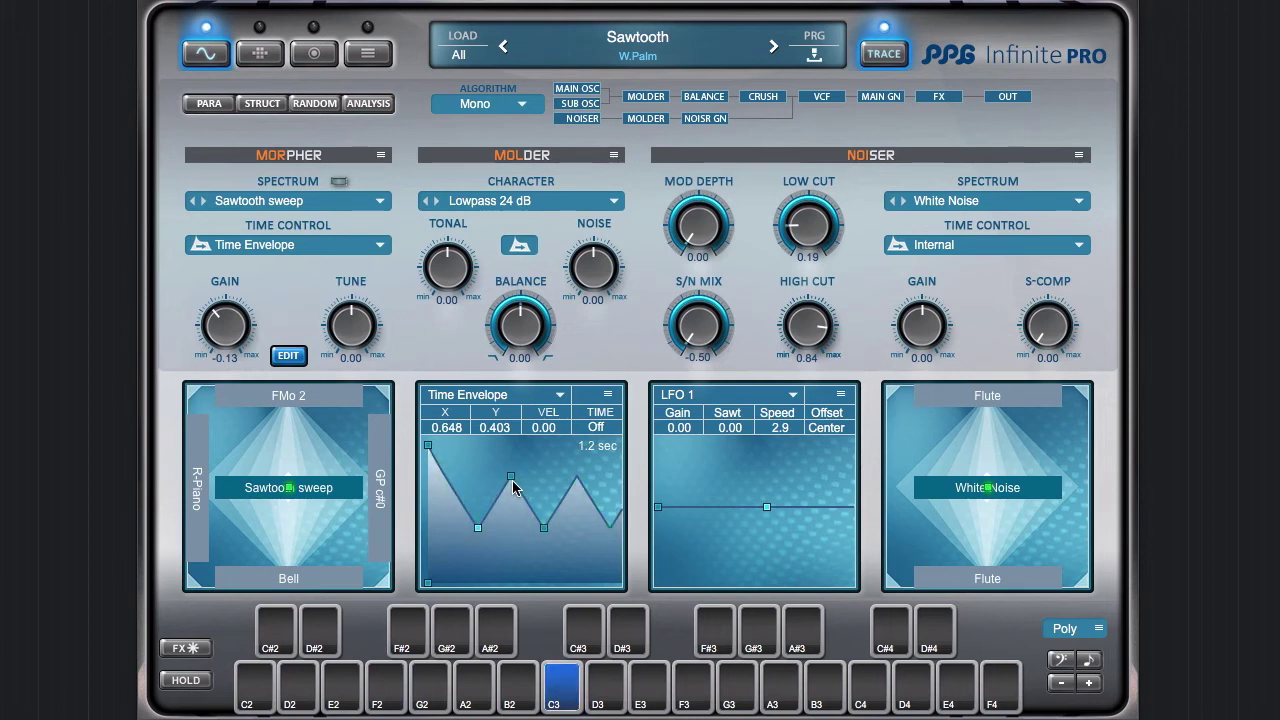
Step: Drag the middle loop node up, then down, to bring the zigzag peaks closer
{"action": "left_click_drag", "start_coordinate": [512, 480], "coordinate": [515, 447]}
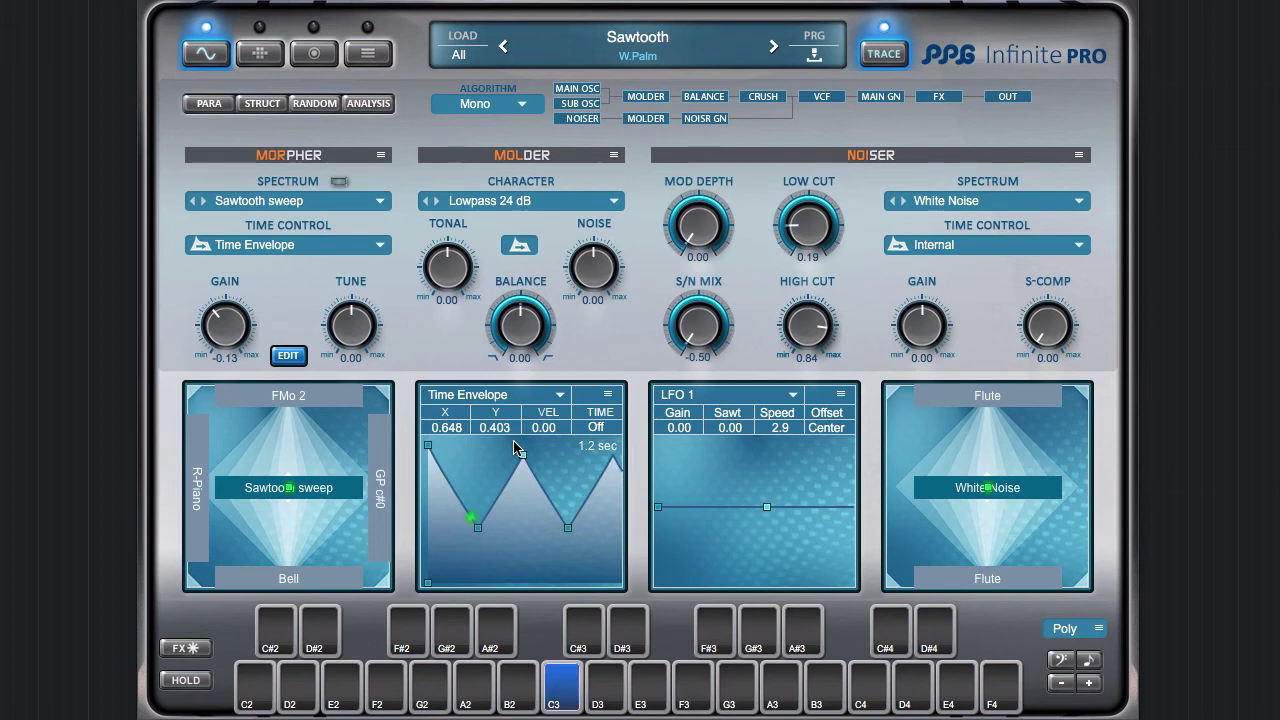
{"action": "left_click_drag", "start_coordinate": [515, 448], "coordinate": [493, 478]}
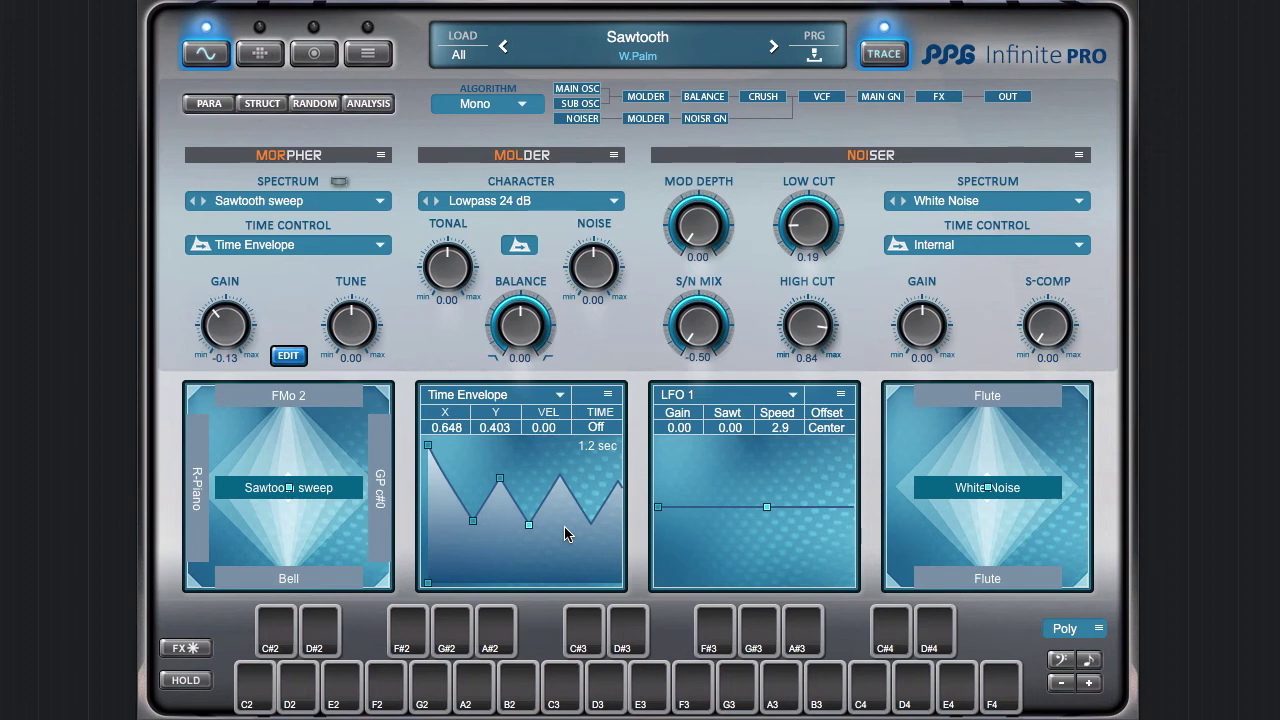
Step: Enable 'Balance - envelope key balance' so the current zigzag becomes the low-note envelope
{"action": "left_click", "coordinate": [608, 396]}
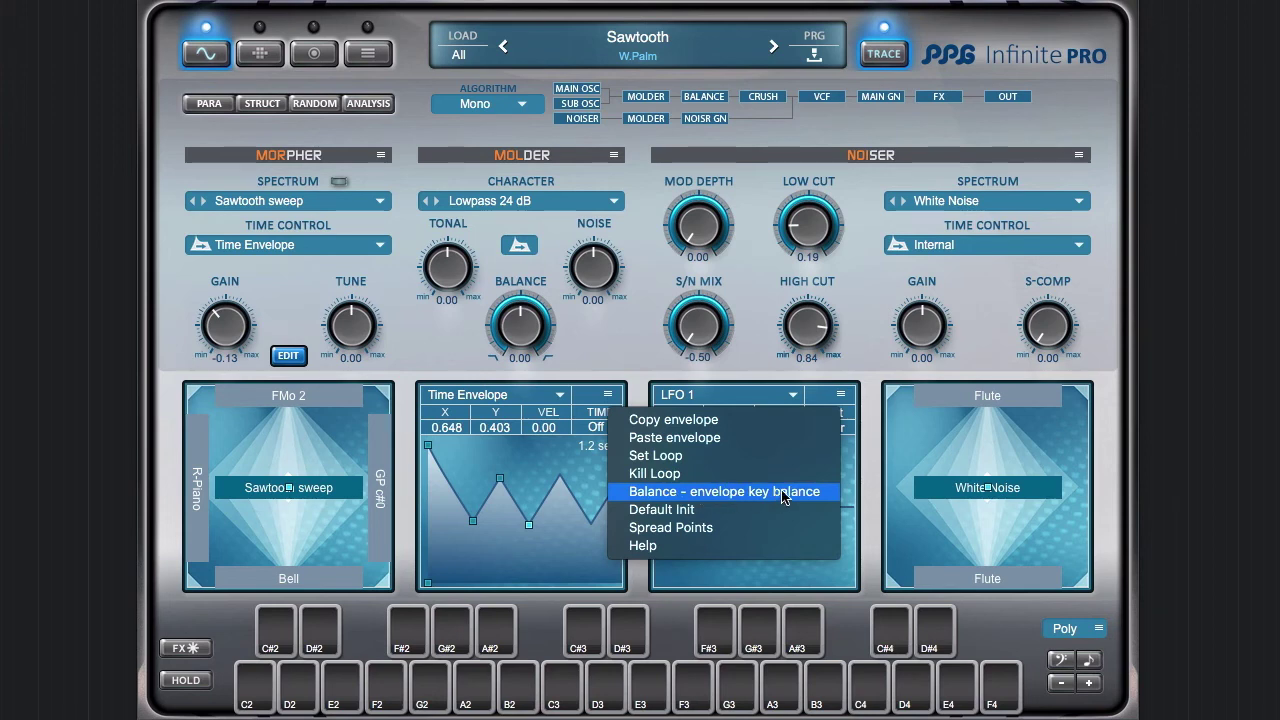
{"action": "left_click", "coordinate": [666, 497]}
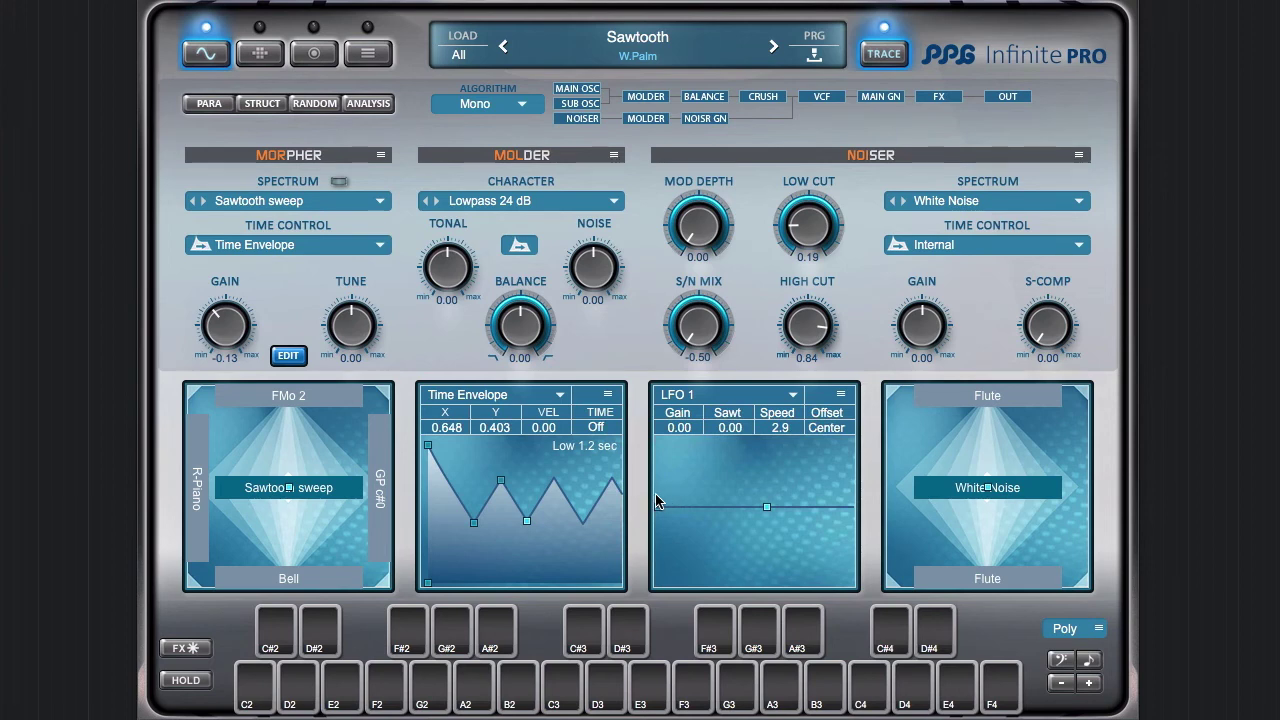
{"action": "left_click", "coordinate": [604, 398]}
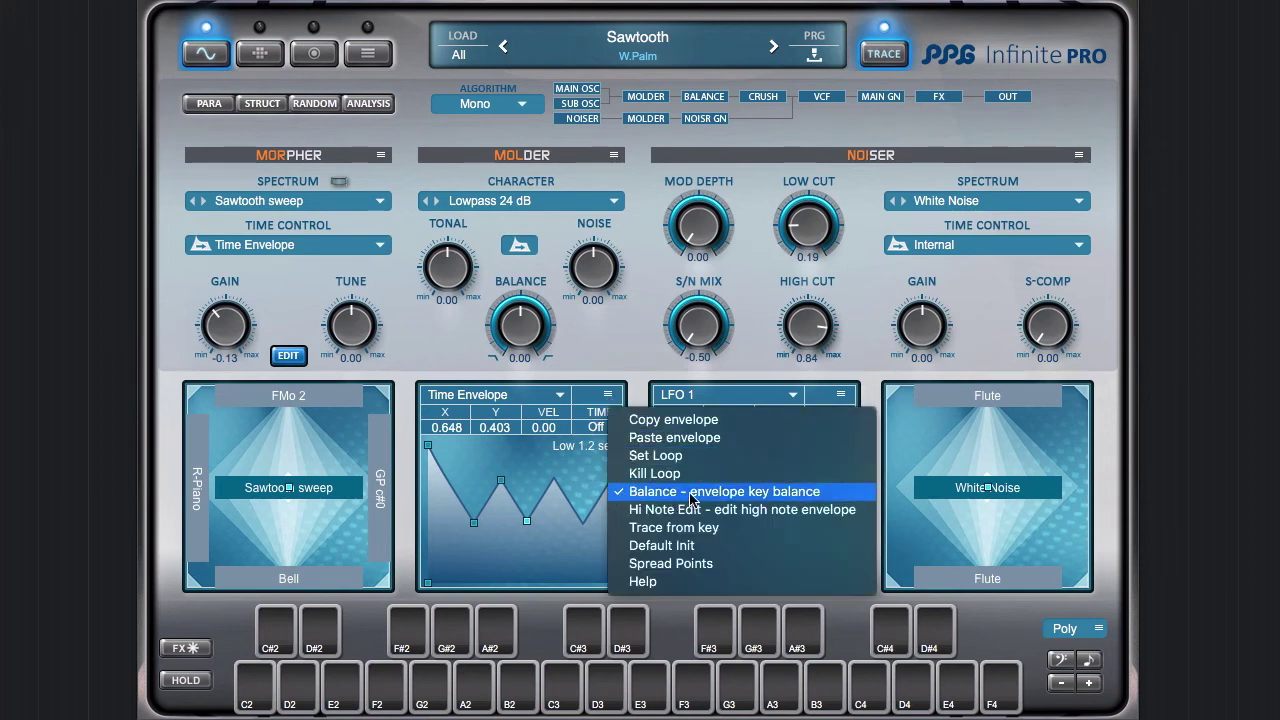
{"action": "left_click", "coordinate": [587, 482]}
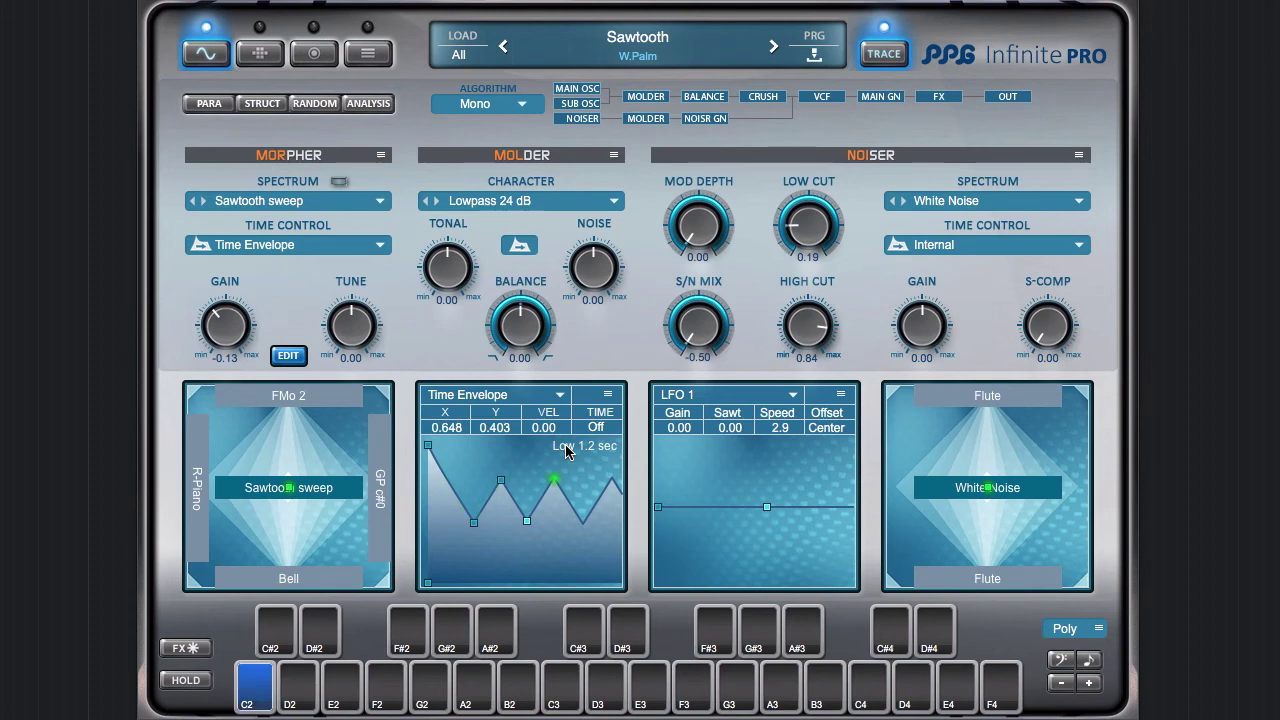
Step: In Hi Note Edit, move the decay point earlier and raise the peak to X 0.637, Y 1.000
{"action": "left_click", "coordinate": [608, 395]}
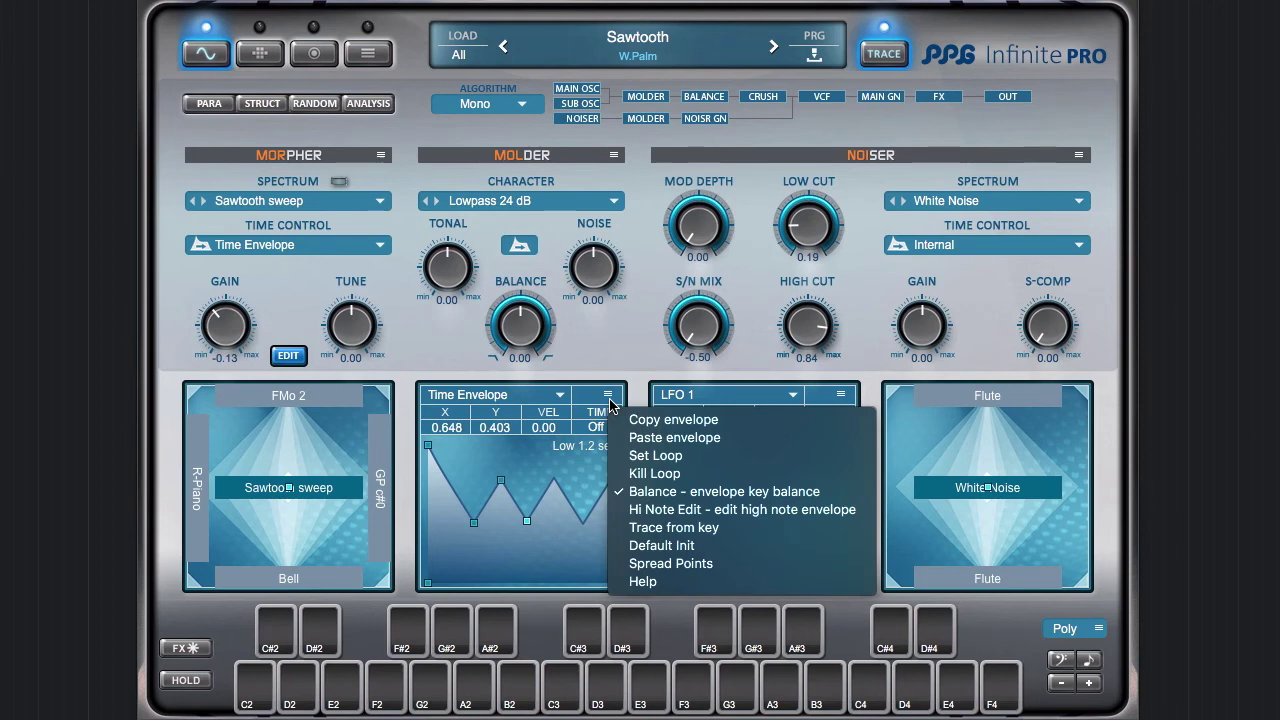
{"action": "left_click", "coordinate": [670, 512]}
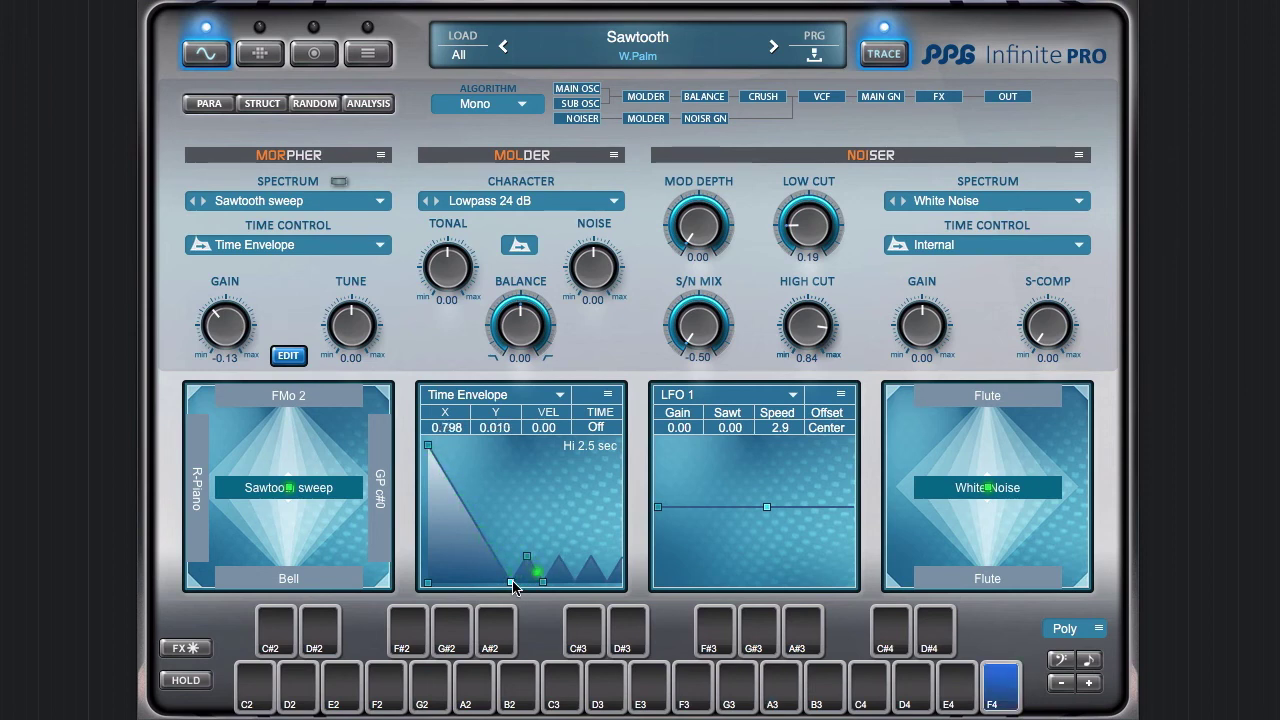
{"action": "left_click_drag", "start_coordinate": [512, 583], "coordinate": [478, 586]}
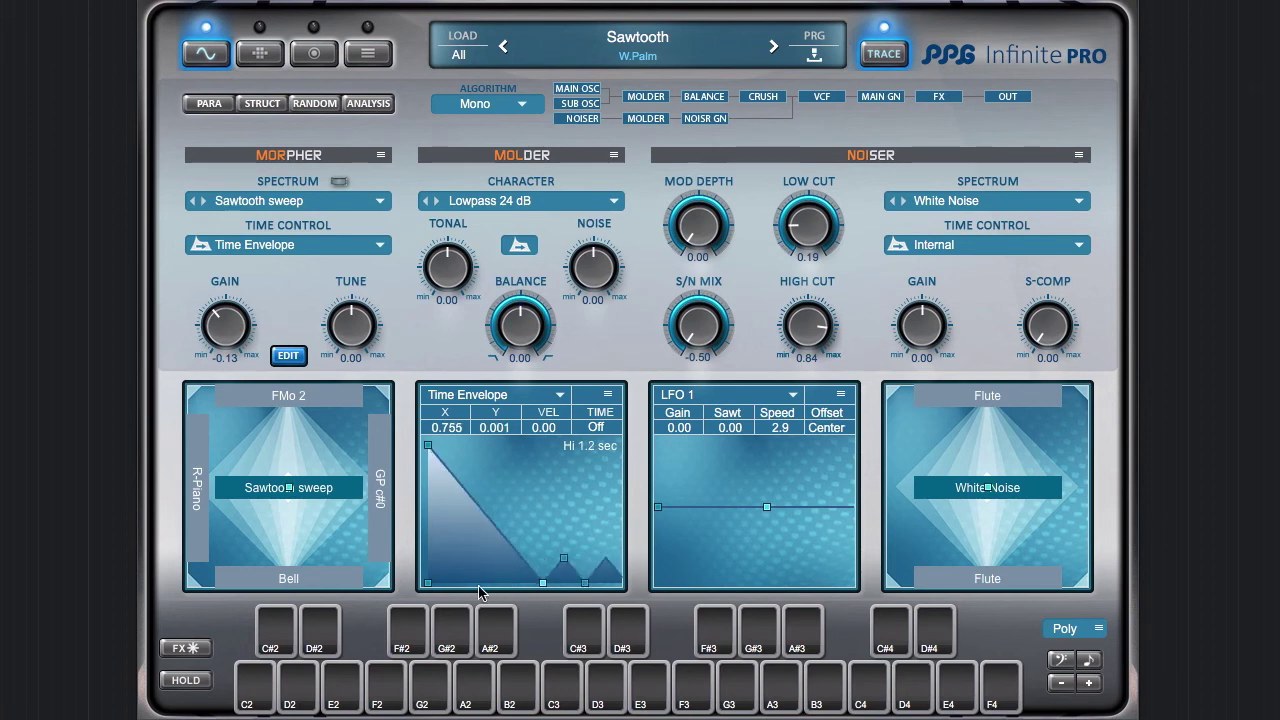
{"action": "left_click_drag", "start_coordinate": [432, 450], "coordinate": [471, 444]}
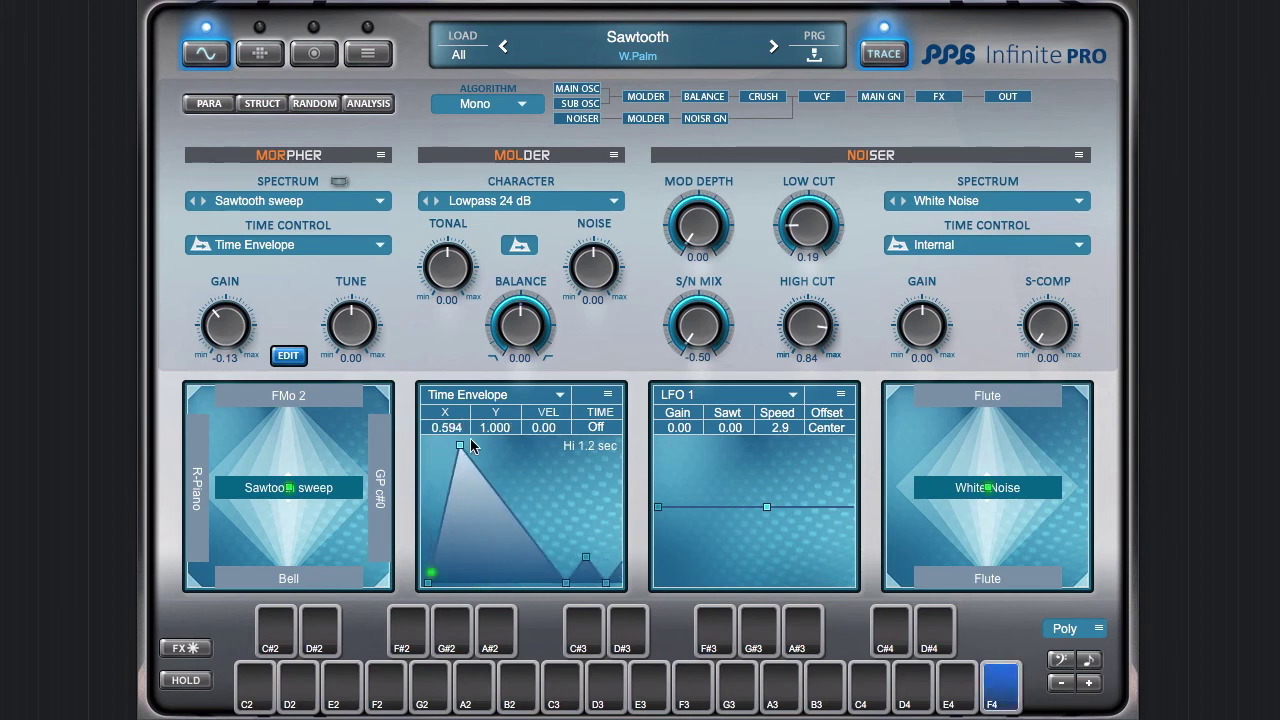
{"action": "left_click_drag", "start_coordinate": [466, 451], "coordinate": [477, 450]}
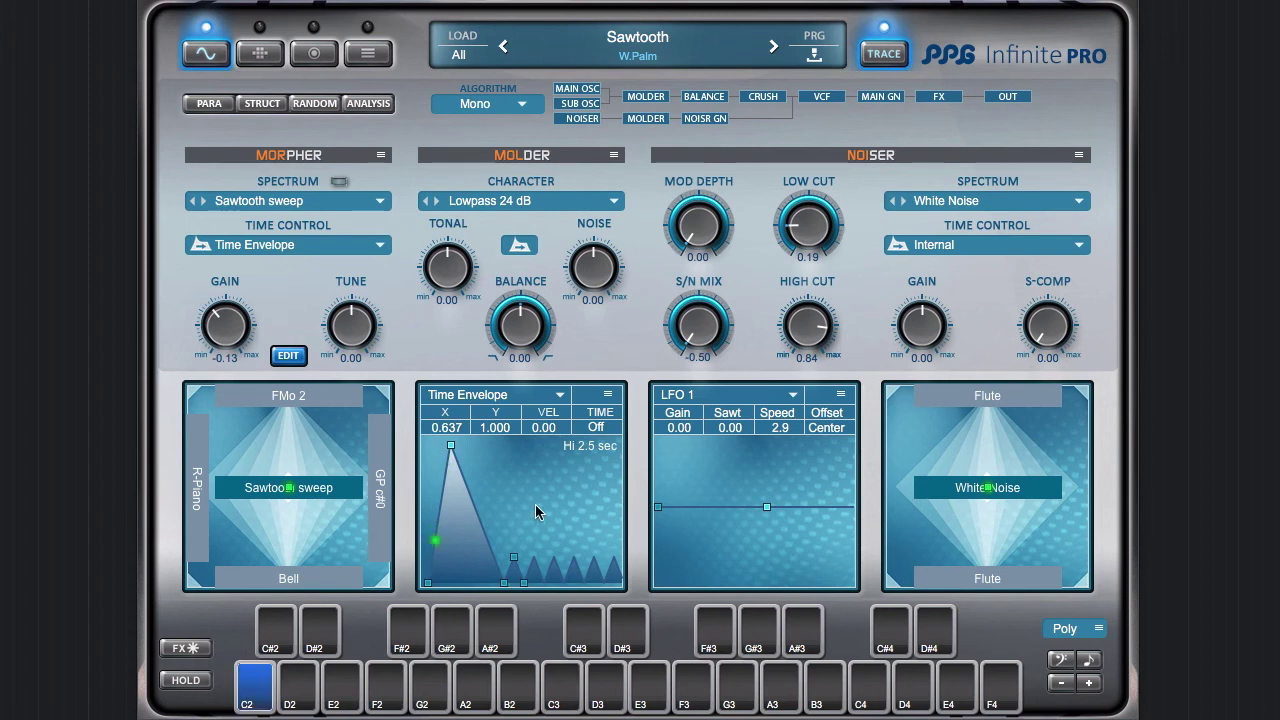
Step: Choose Trace from key so the Time Envelope display follows the played key
{"action": "left_click", "coordinate": [608, 396]}
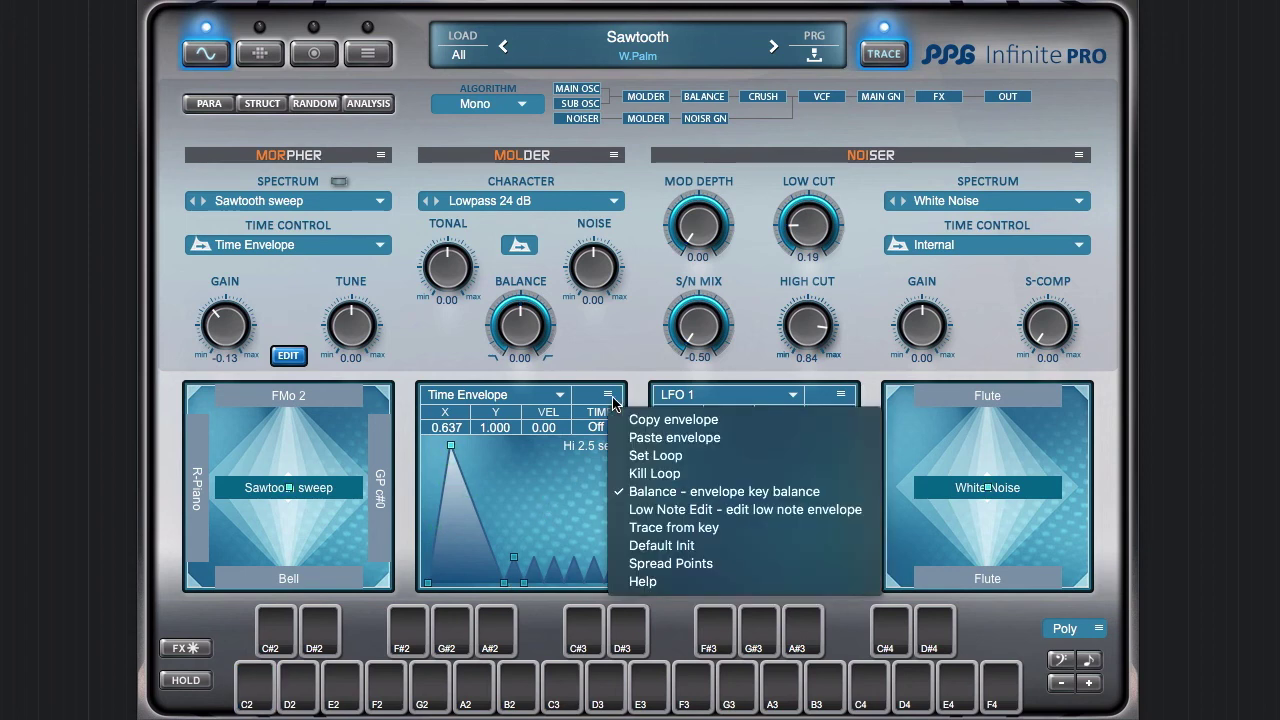
{"action": "left_click", "coordinate": [668, 530]}
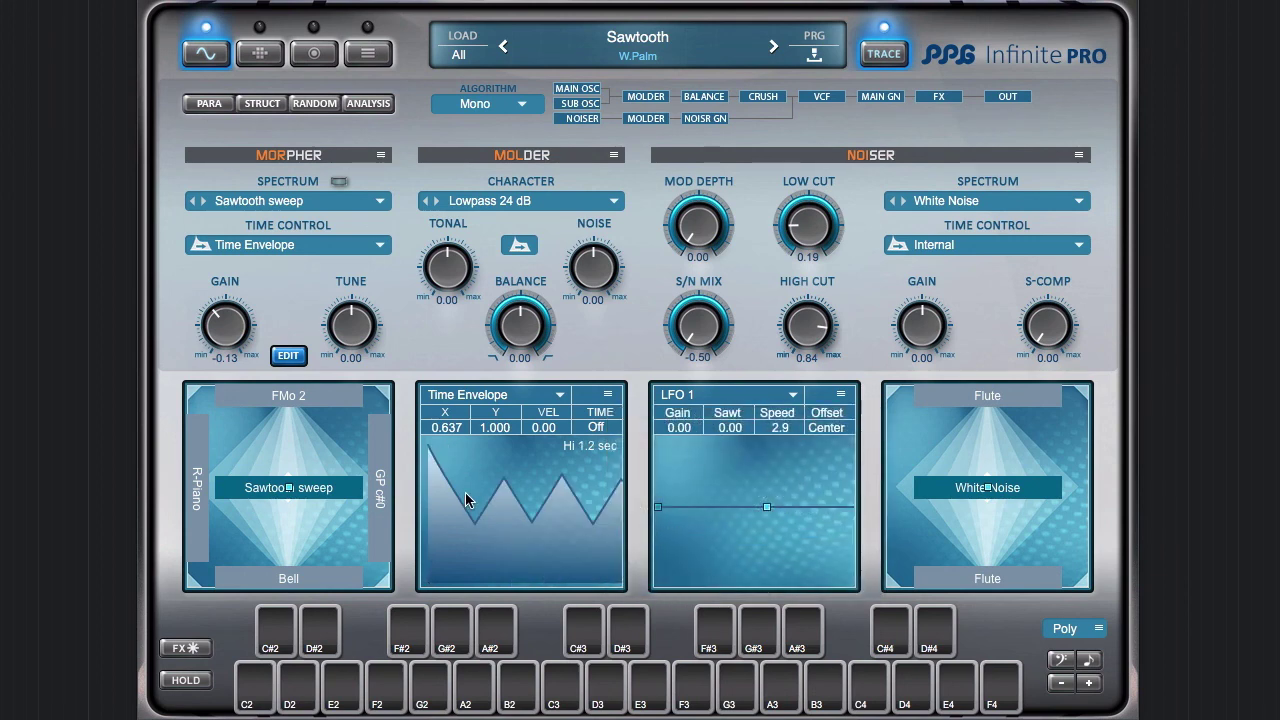